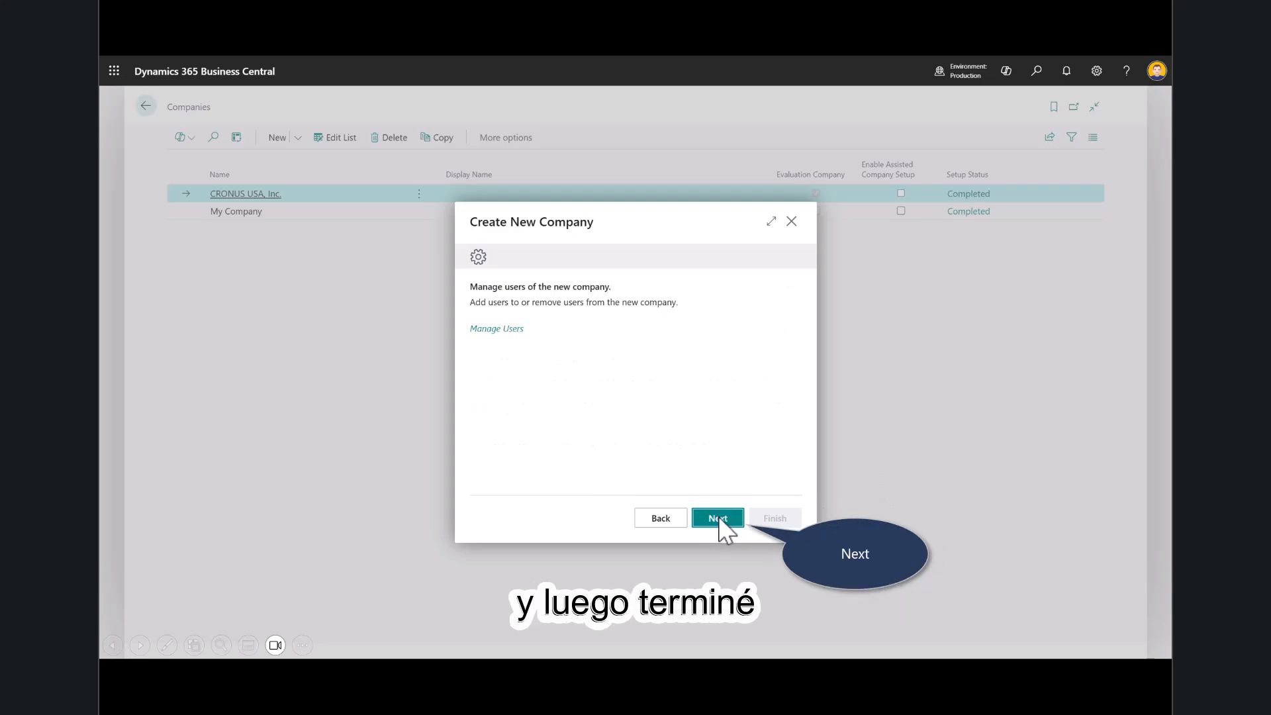
Complete the Create New Company guide without changing the new company's users
{"action": "left_click", "coordinate": [718, 518]}
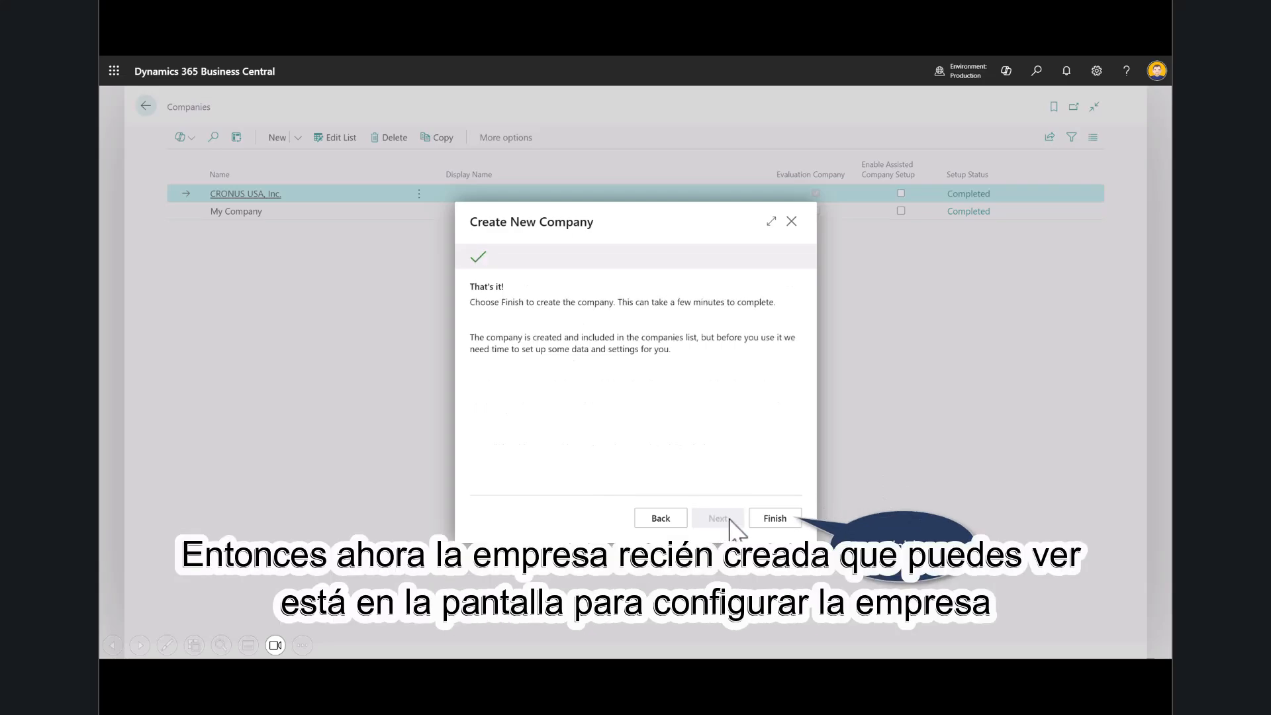
{"action": "left_click", "coordinate": [771, 519]}
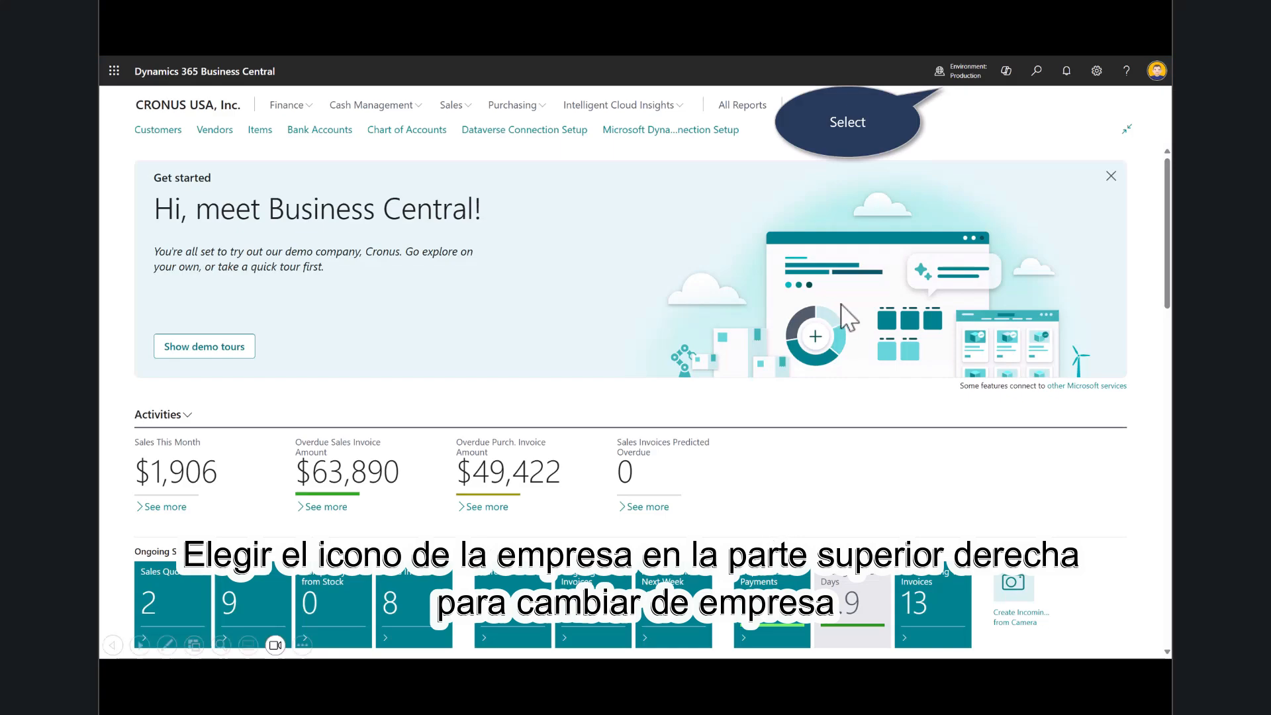
Switch to the company CRONUS USA, Inc. - Company 1 and start its 30-day trial with the terms and conditions accepted
{"action": "left_click", "coordinate": [972, 77]}
{"action": "left_click", "coordinate": [1117, 249]}
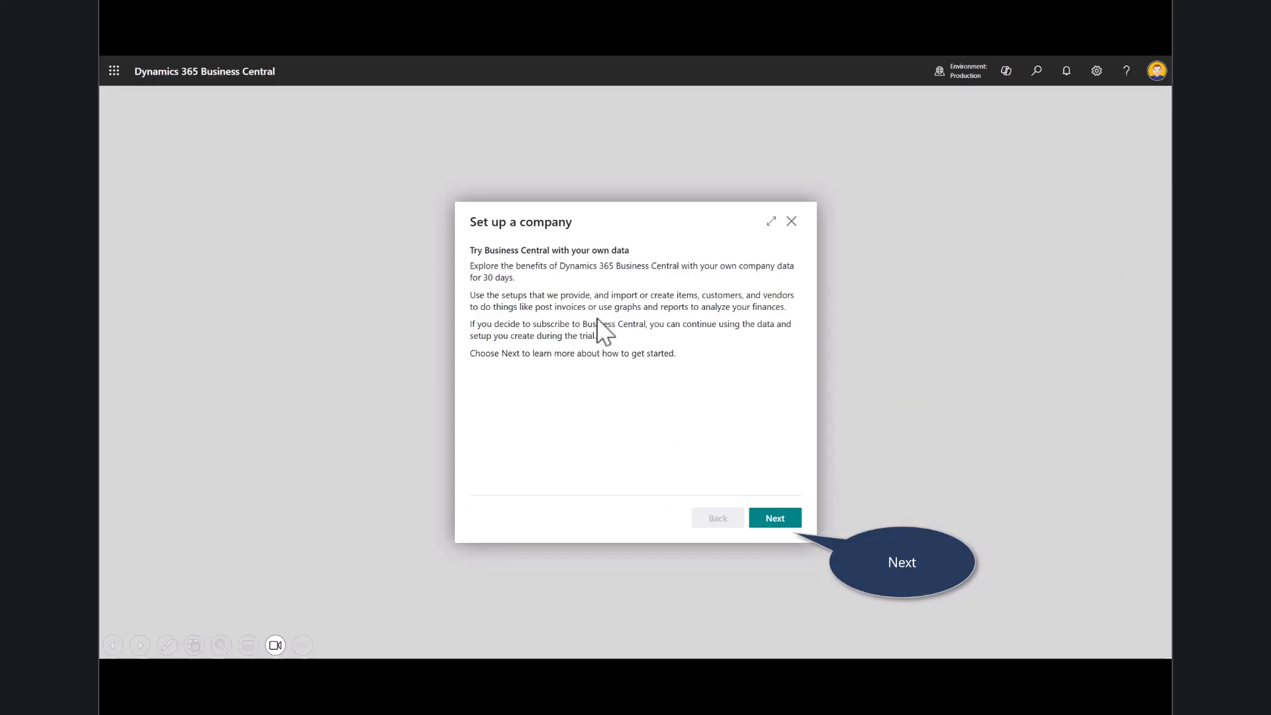
{"action": "left_click", "coordinate": [769, 519]}
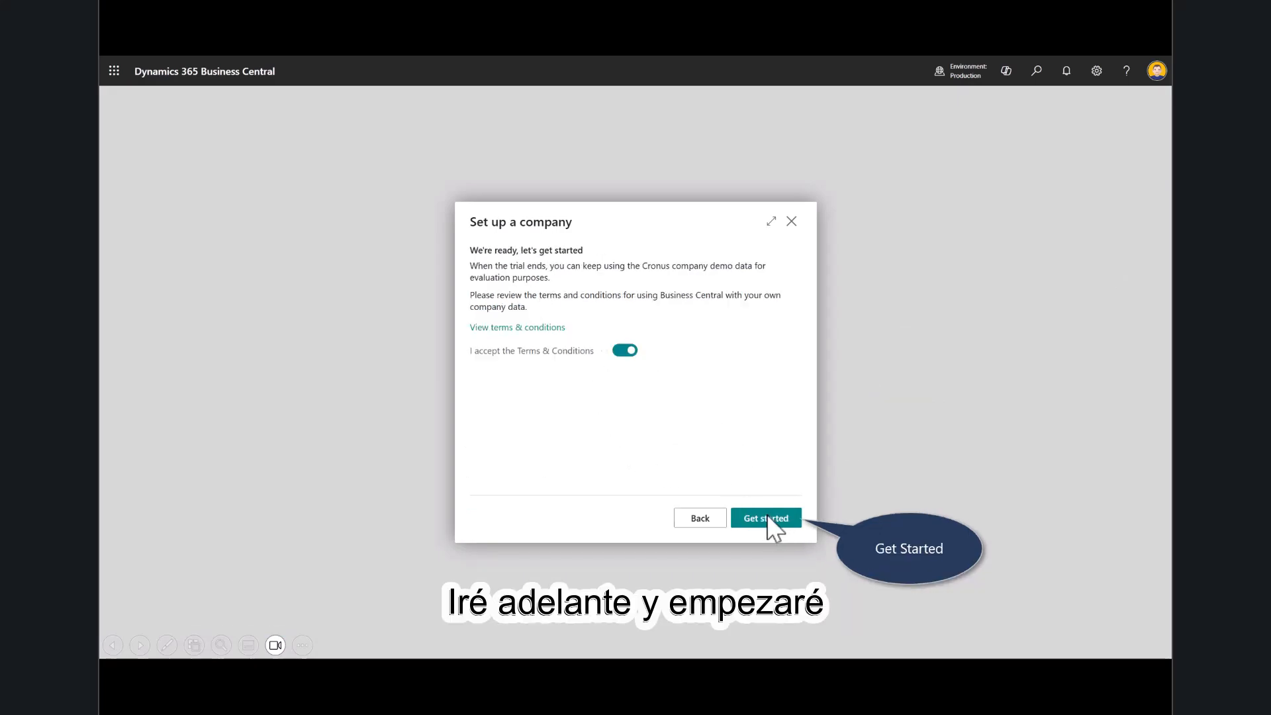
{"action": "left_click", "coordinate": [767, 517]}
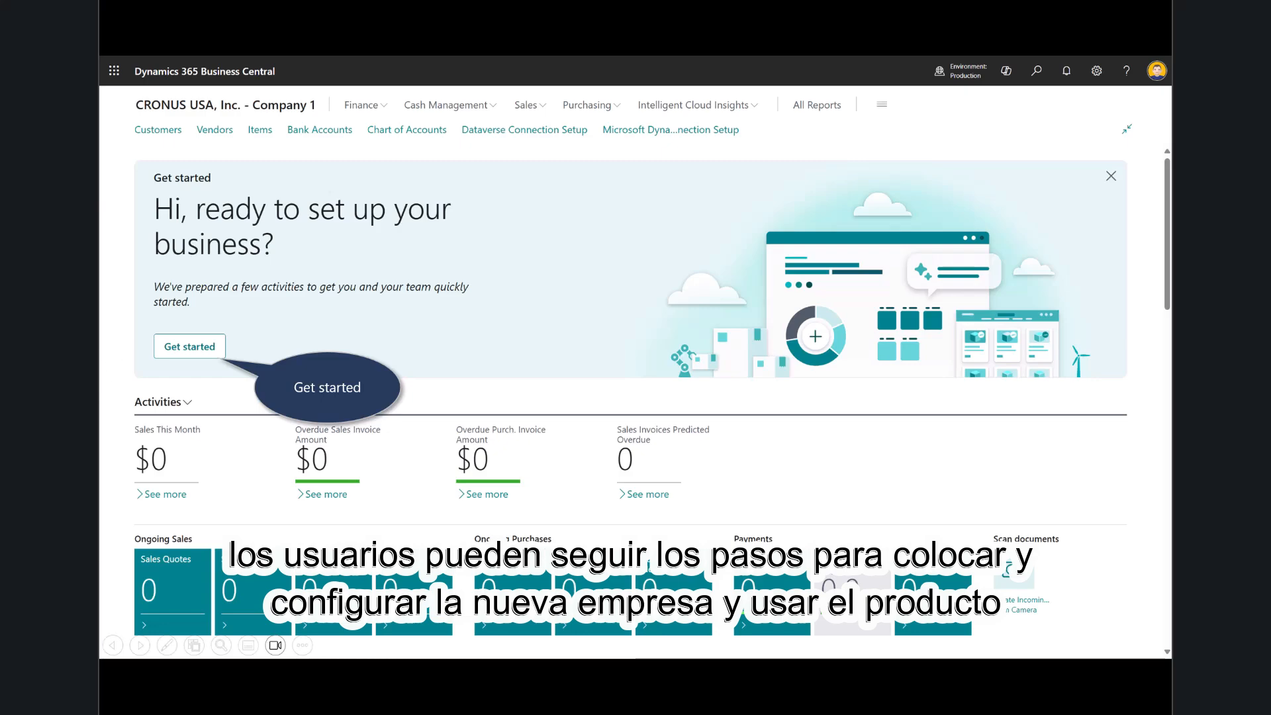
Open the getting-started checklist and go through the whole "A first look around" tour of the home page
{"action": "left_click", "coordinate": [207, 349]}
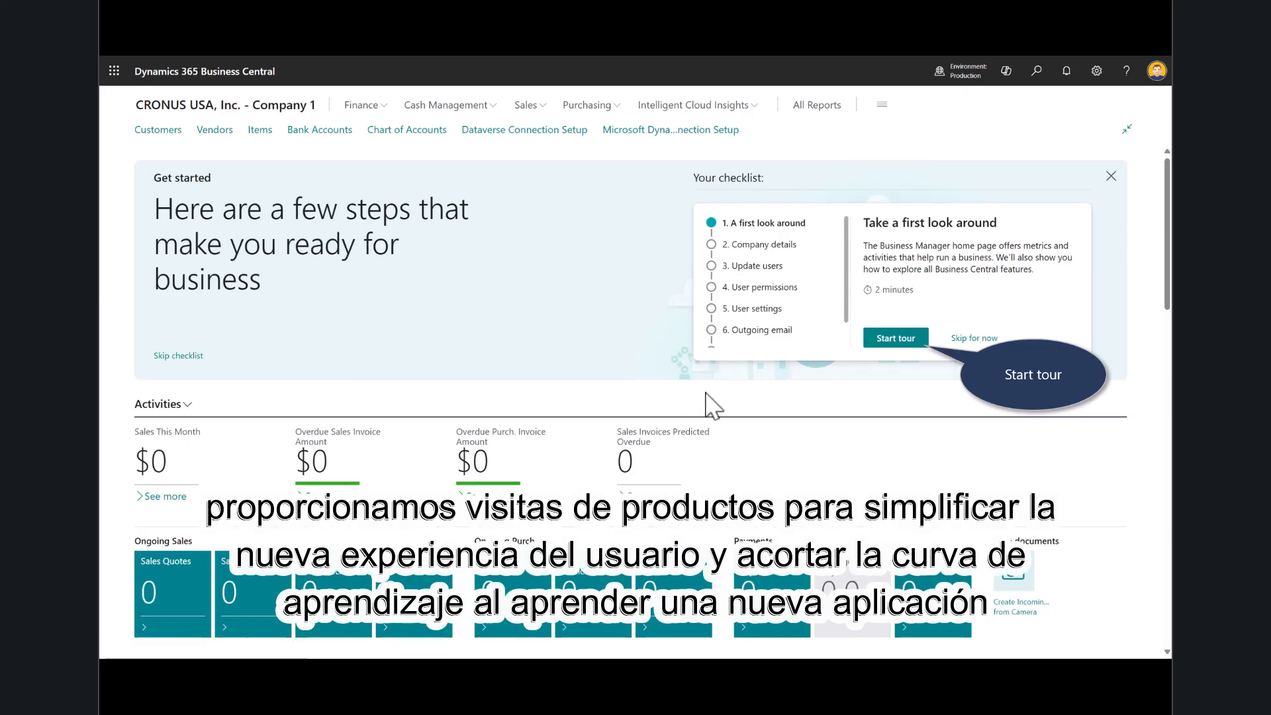
{"action": "left_click", "coordinate": [896, 339]}
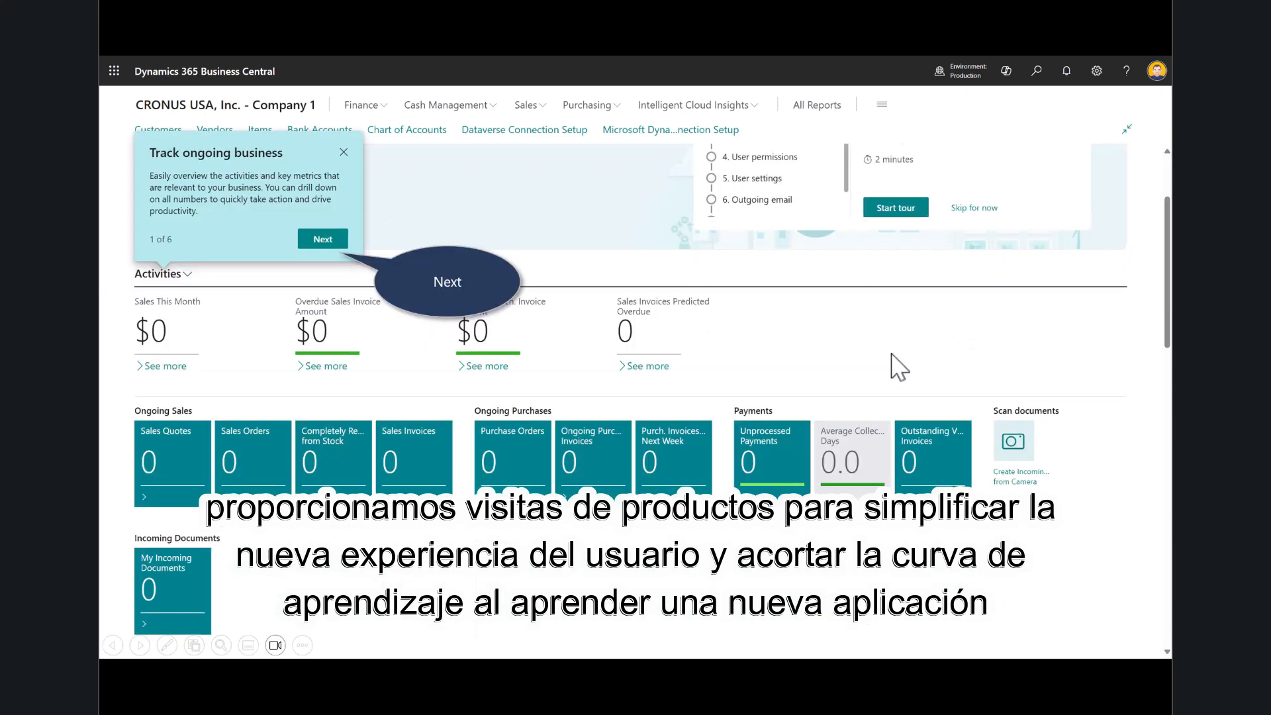
{"action": "left_click", "coordinate": [327, 239]}
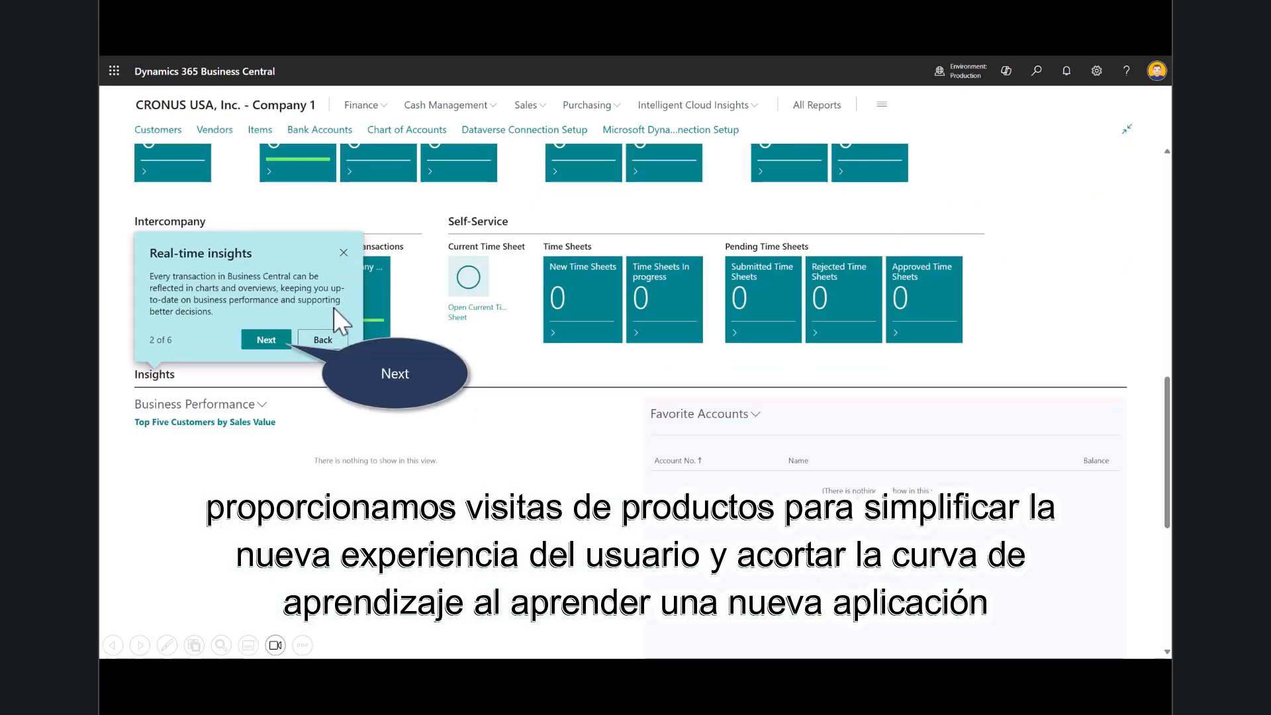
{"action": "left_click", "coordinate": [269, 343]}
{"action": "left_click", "coordinate": [796, 226]}
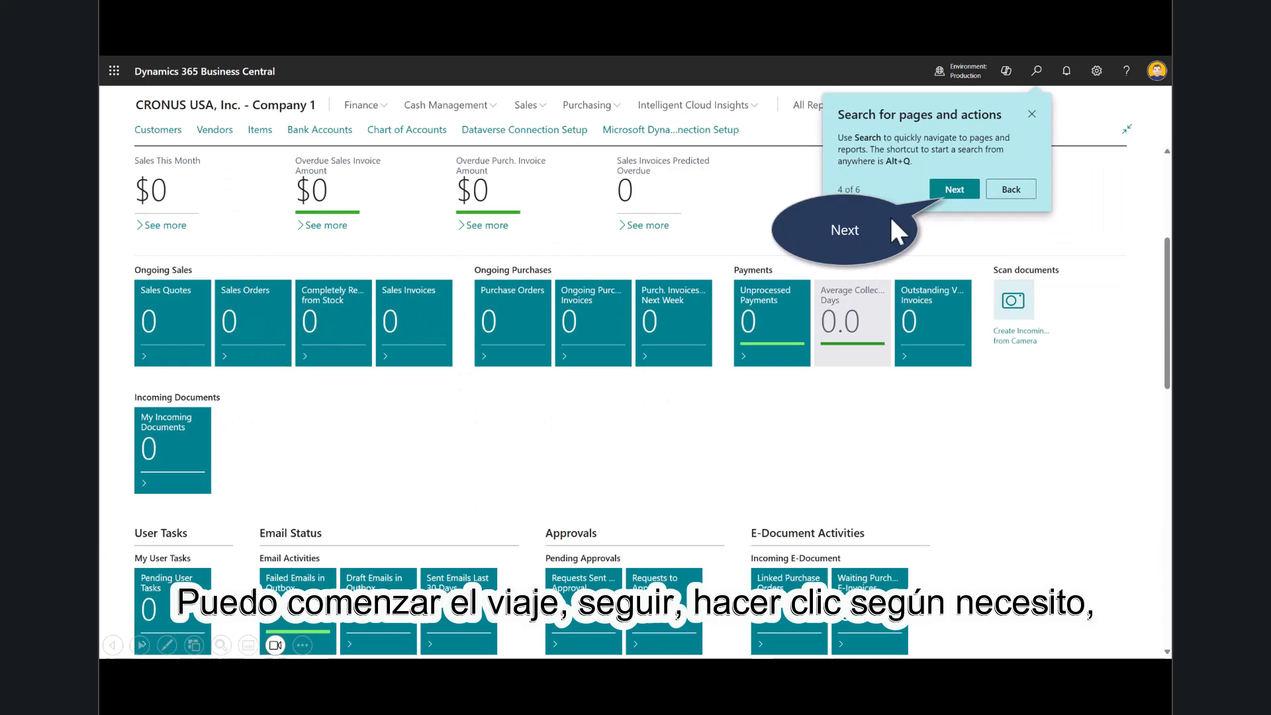
{"action": "left_click", "coordinate": [954, 188]}
{"action": "left_click", "coordinate": [1004, 183]}
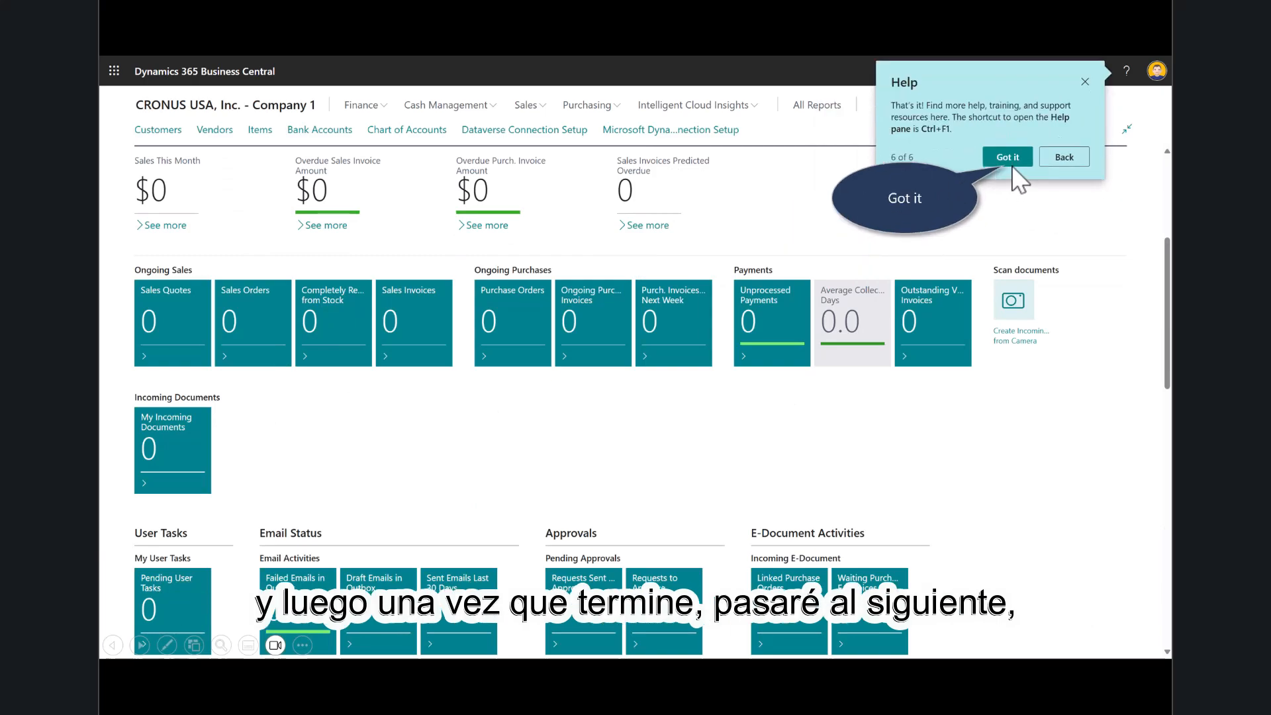
{"action": "left_click", "coordinate": [1010, 162]}
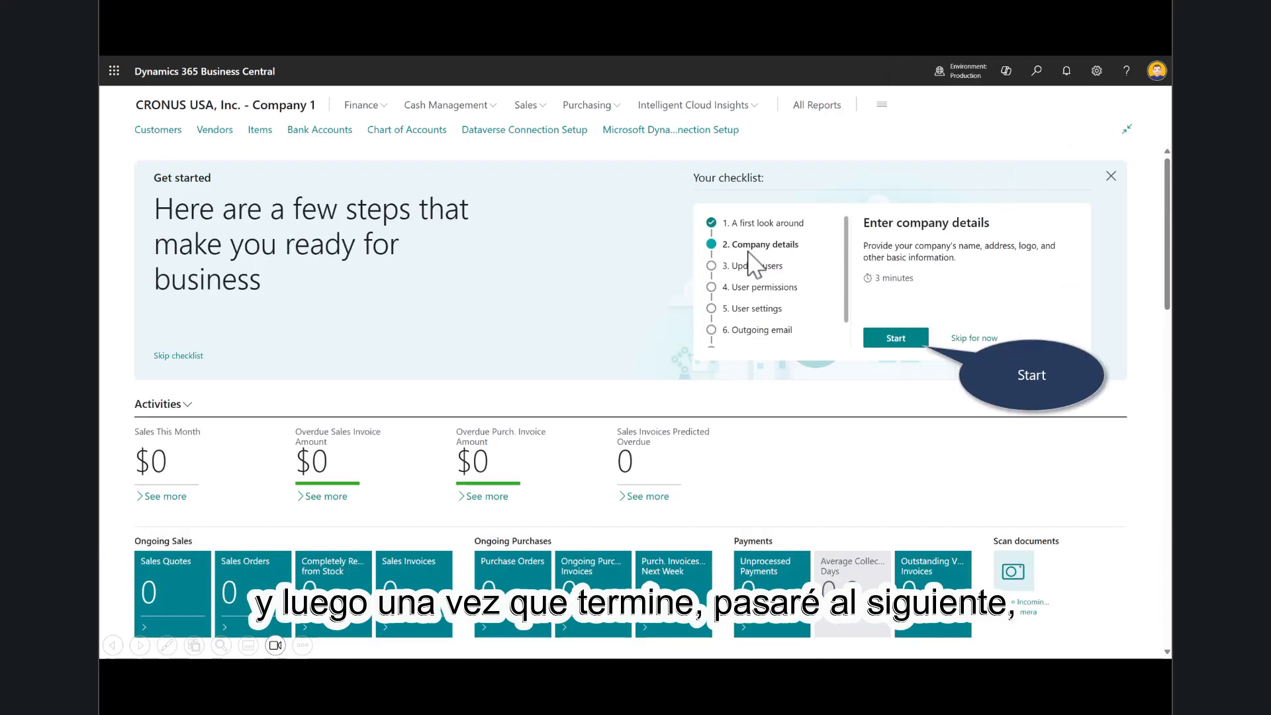
Complete the checklist's company details setup with the name CRONUS USA Inc. - Company 1, address, logo and contact details, leaving the bank information blank
{"action": "left_click", "coordinate": [896, 333]}
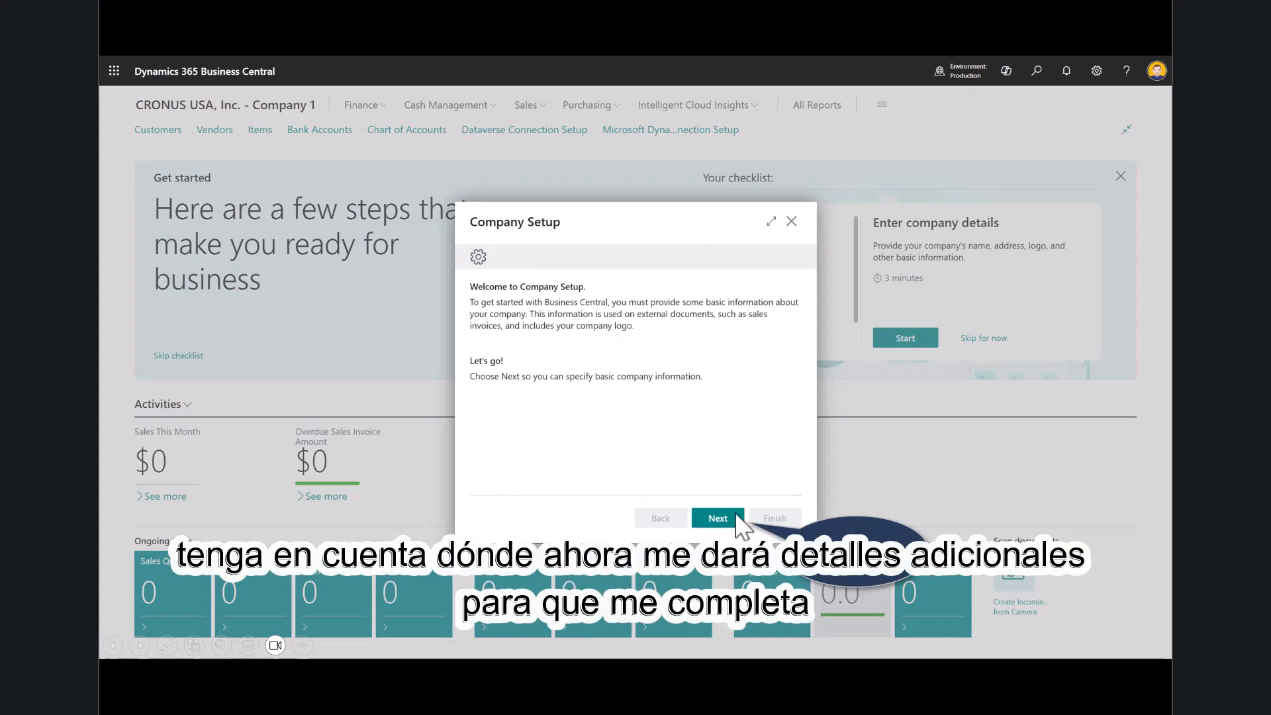
{"action": "left_click", "coordinate": [718, 518]}
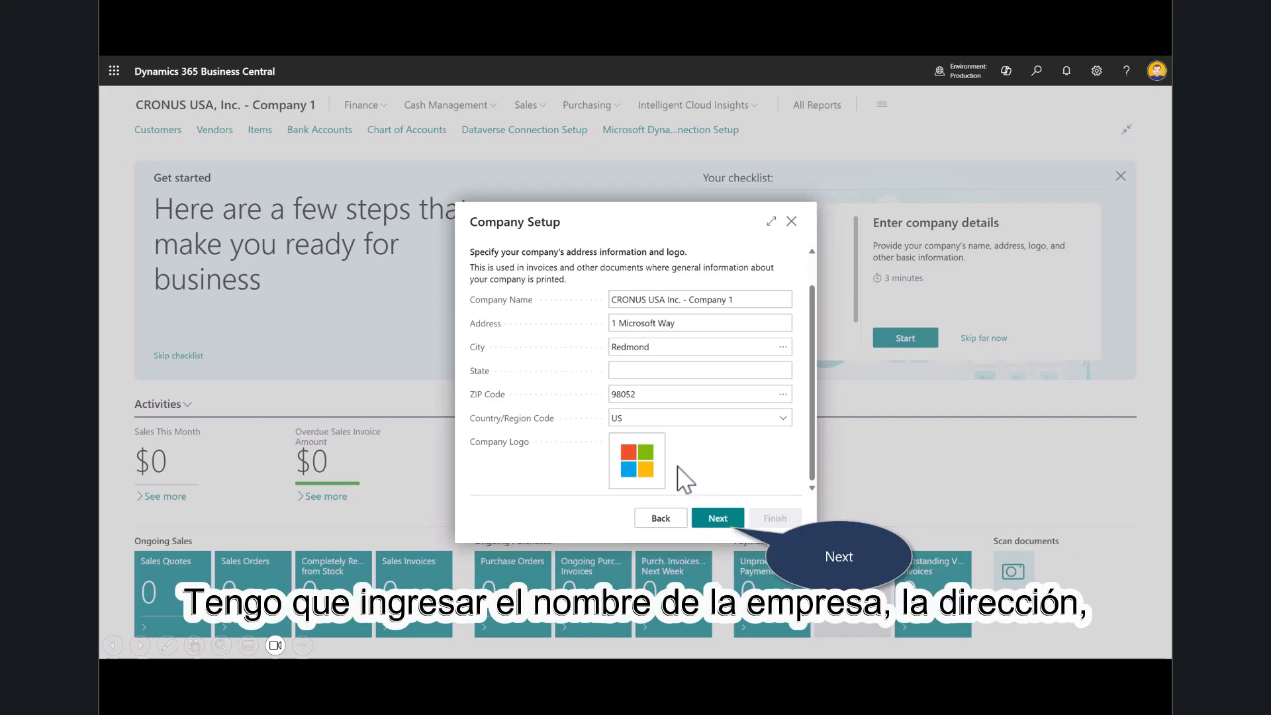
{"action": "left_click", "coordinate": [725, 527]}
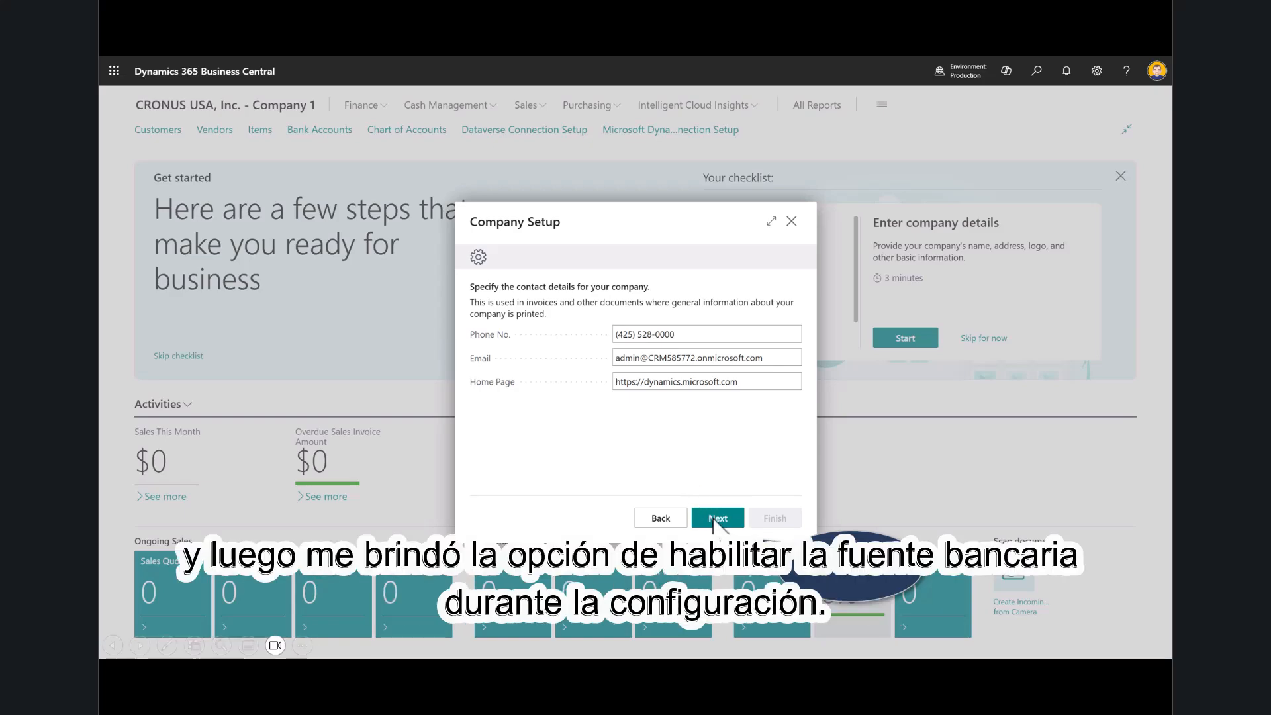
{"action": "left_click", "coordinate": [714, 520]}
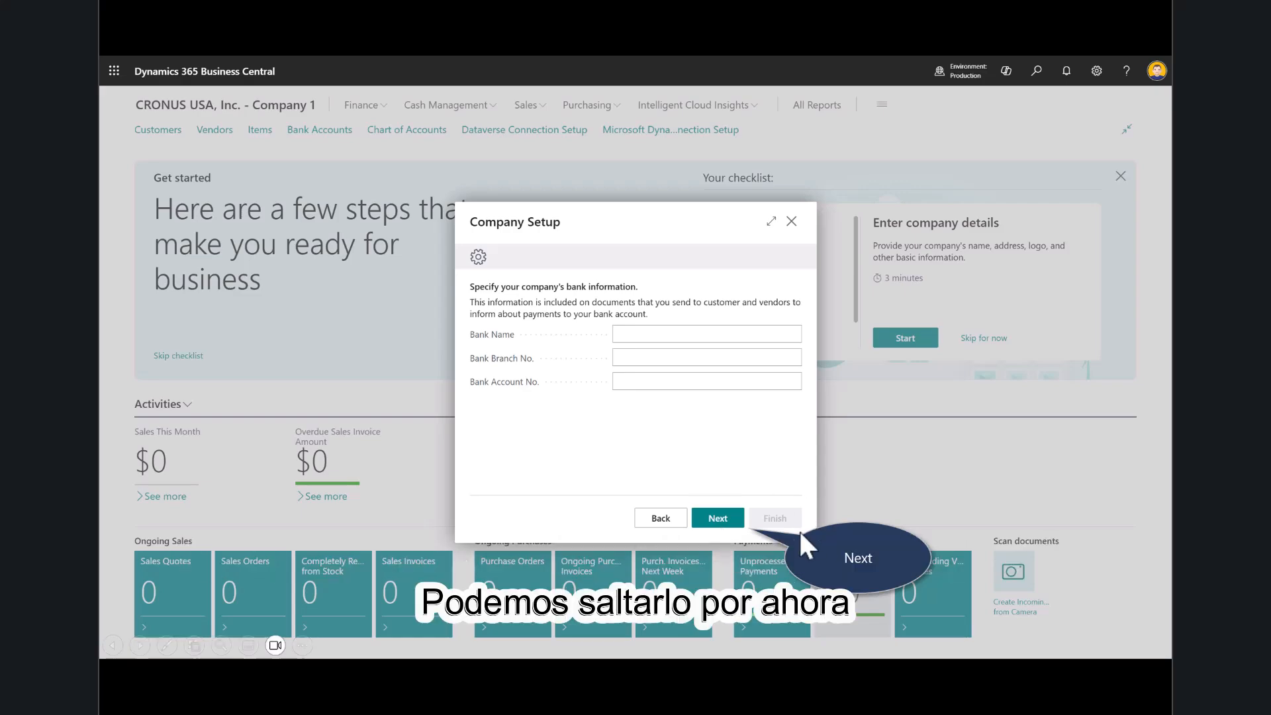
{"action": "left_click", "coordinate": [731, 517]}
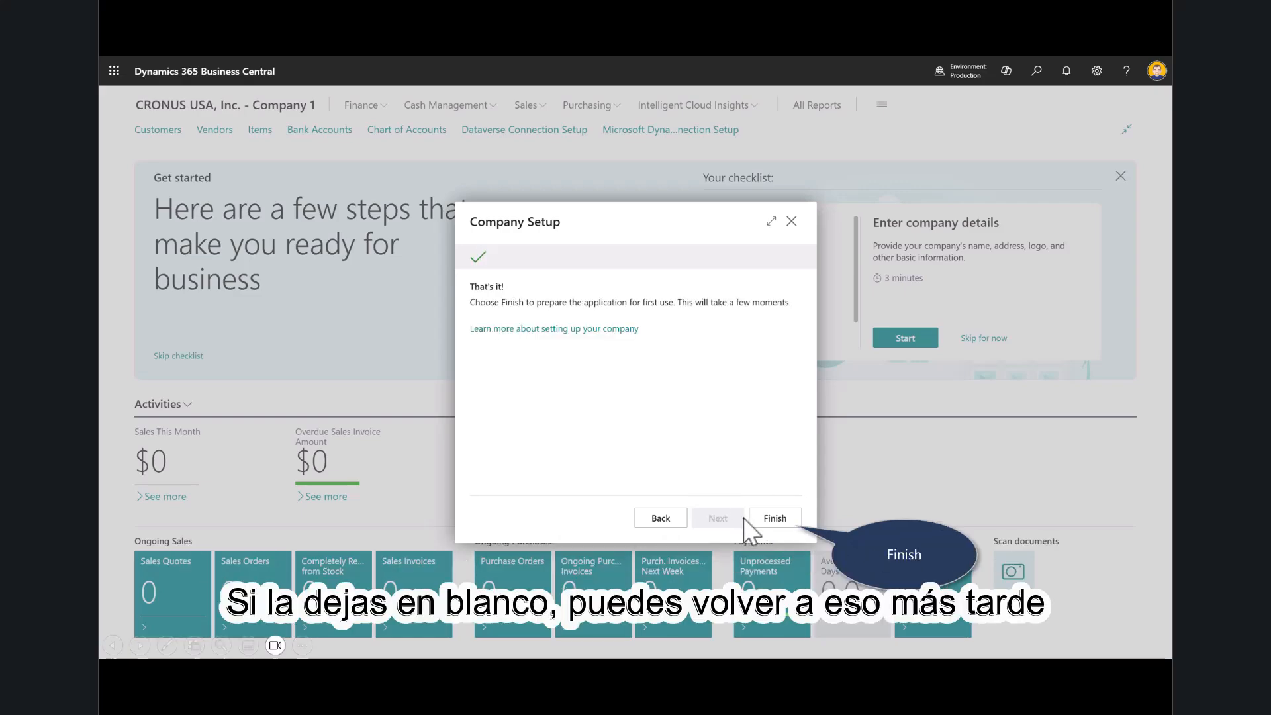
{"action": "left_click", "coordinate": [779, 519]}
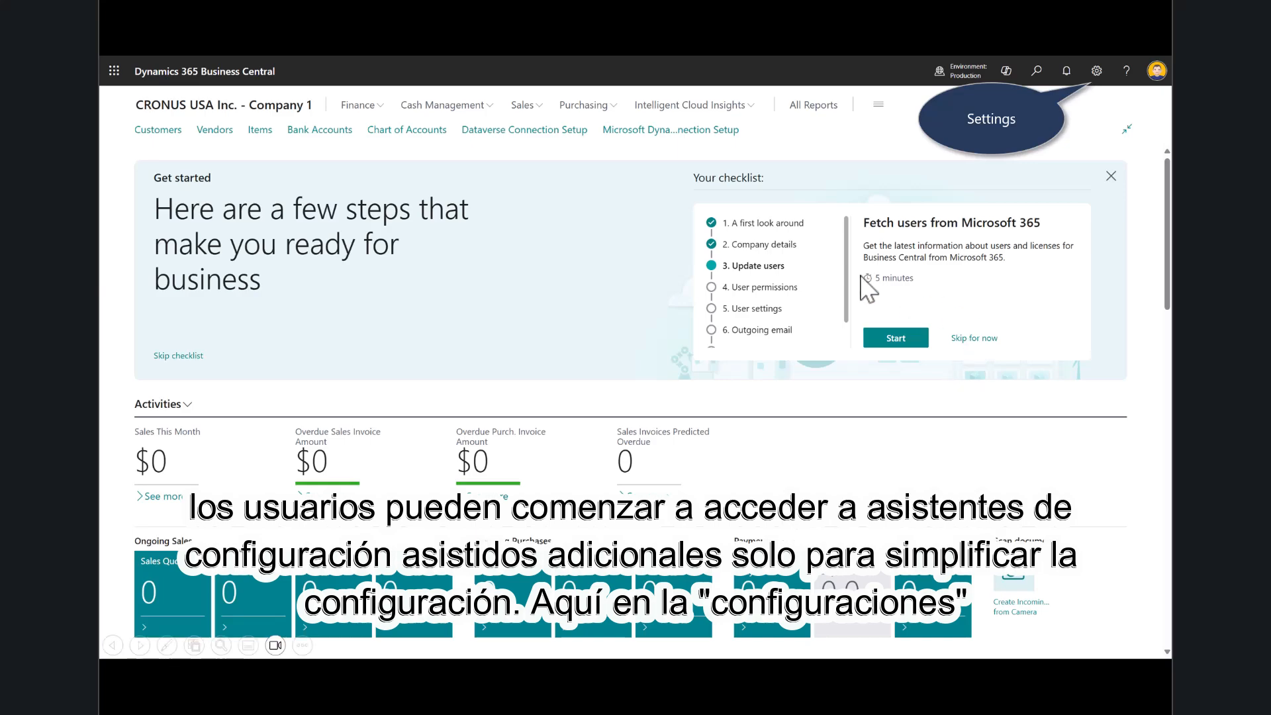
Review the Company Information page, including its payment fields, and return to the home page
{"action": "left_click", "coordinate": [1097, 71]}
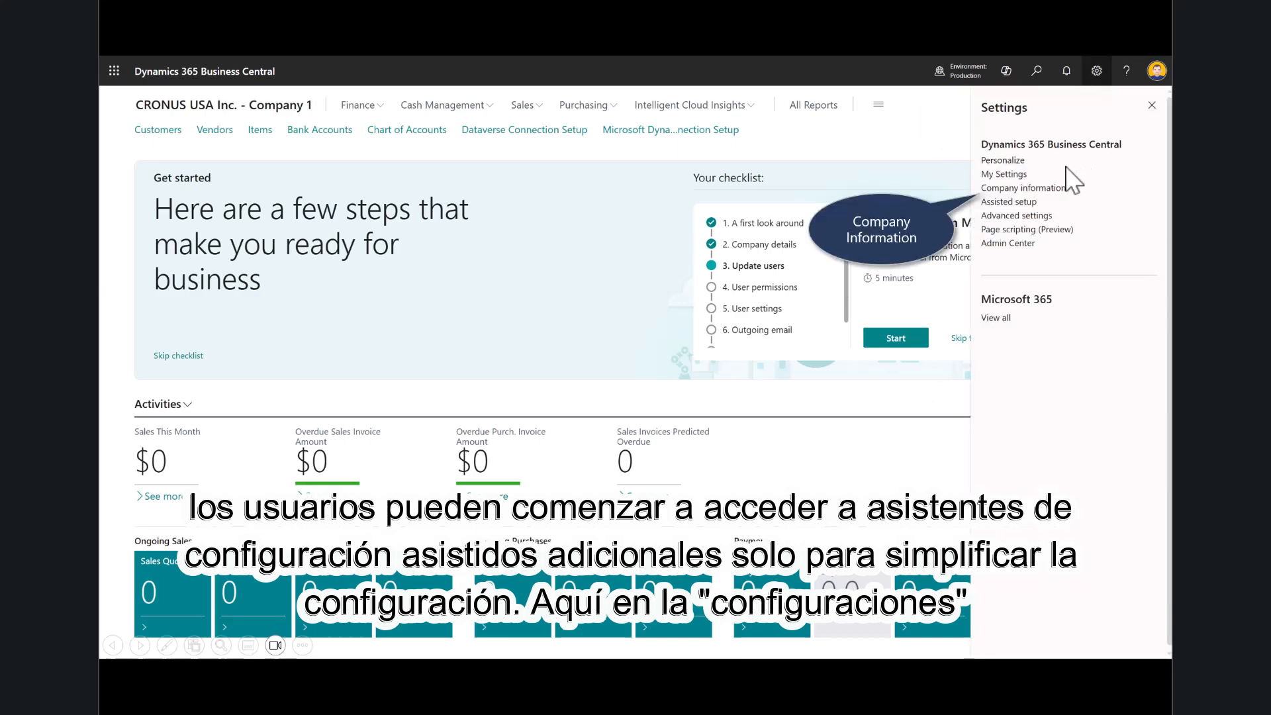
{"action": "left_click", "coordinate": [1011, 189]}
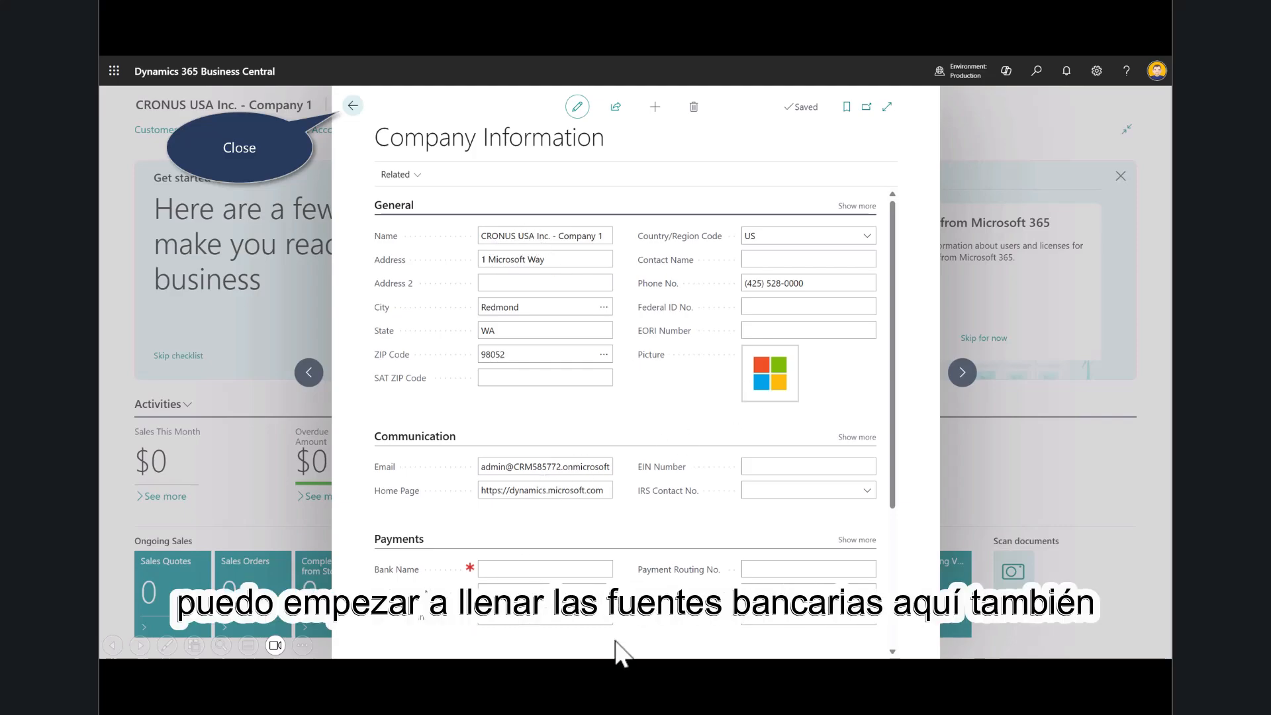
{"action": "left_click", "coordinate": [354, 107]}
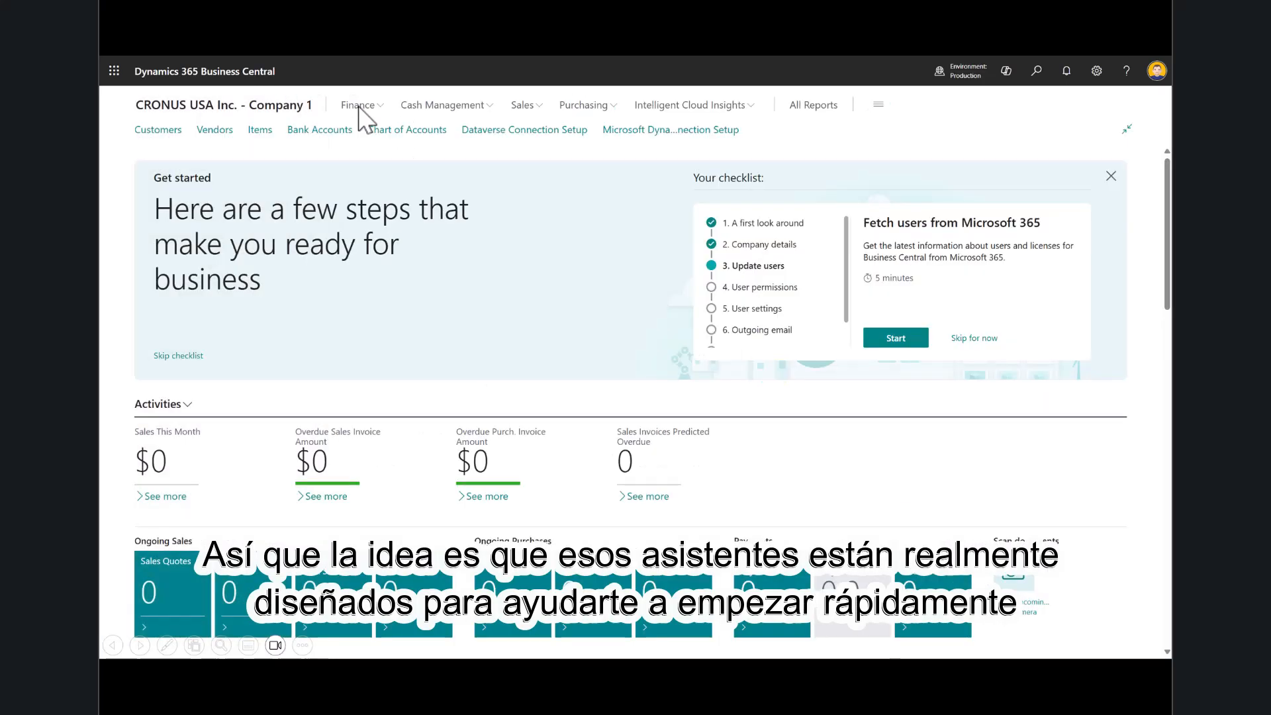
{"action": "left_click", "coordinate": [359, 109]}
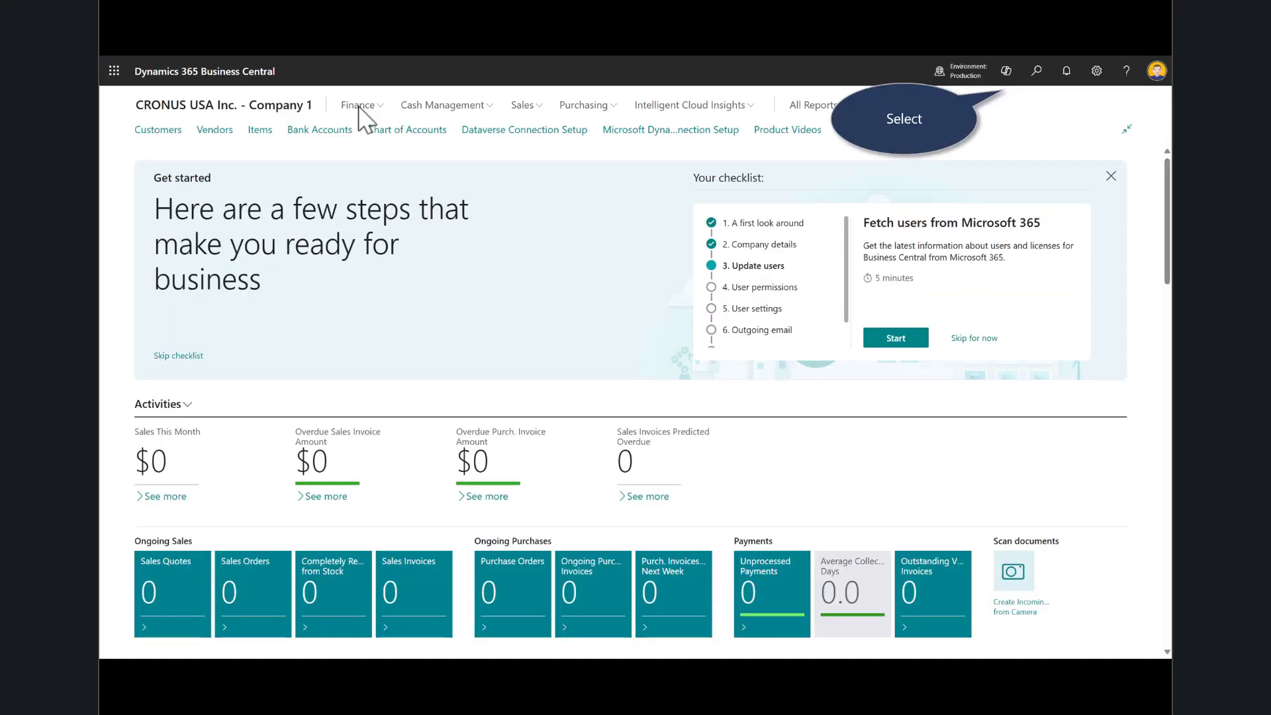
Ask Copilot the guide question "How do I migrate data from Excel"
{"action": "left_click", "coordinate": [1014, 68]}
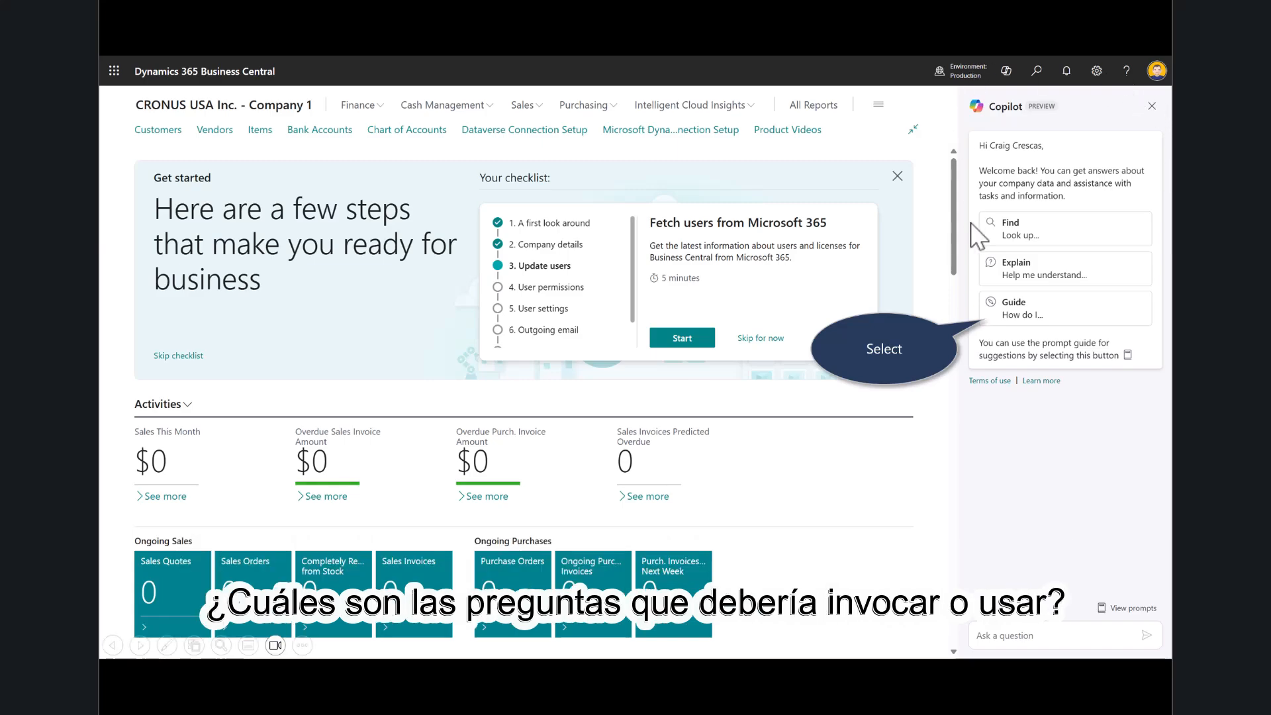
{"action": "left_click", "coordinate": [1013, 318]}
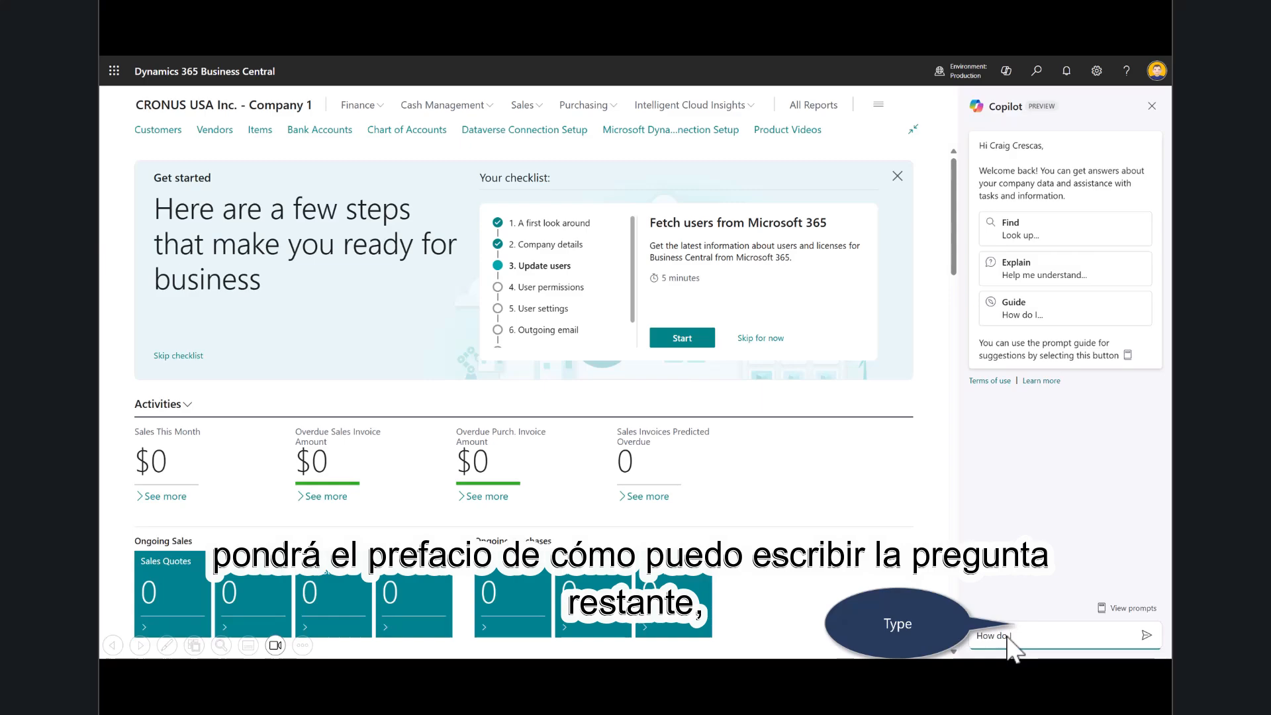
{"action": "type", "text": "migrate data from Excel"}
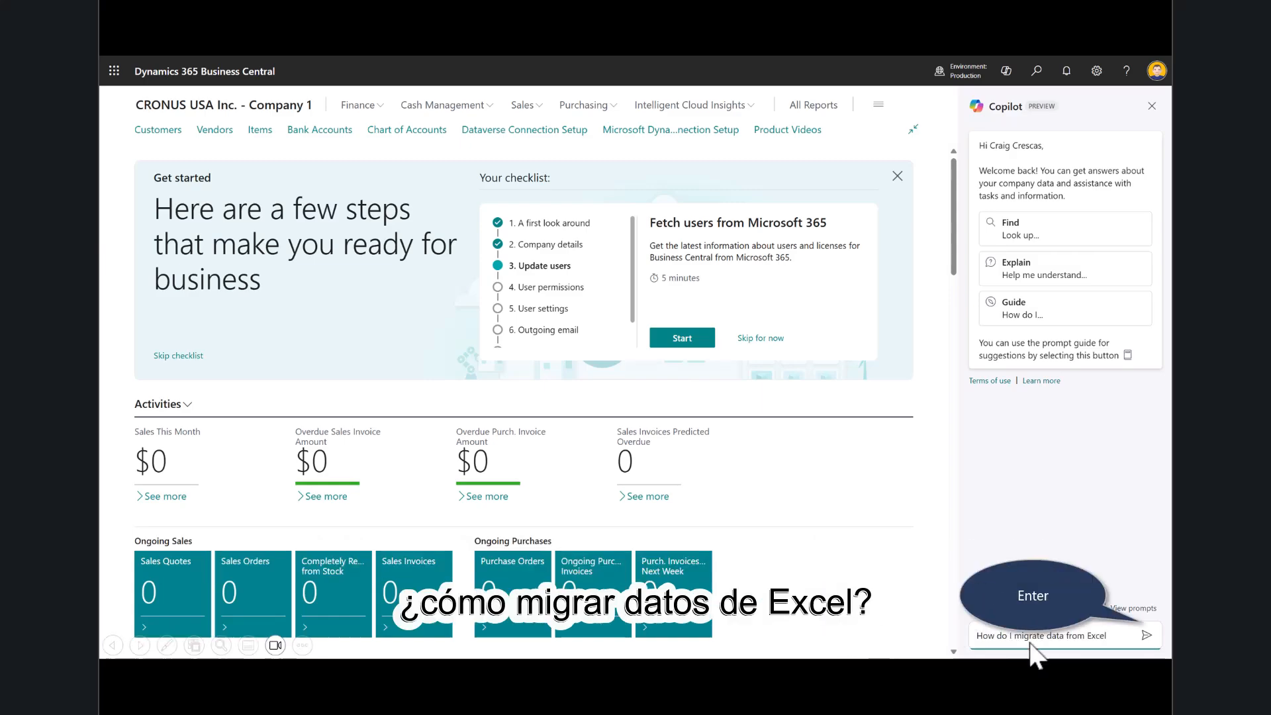
{"action": "key", "text": "Return"}
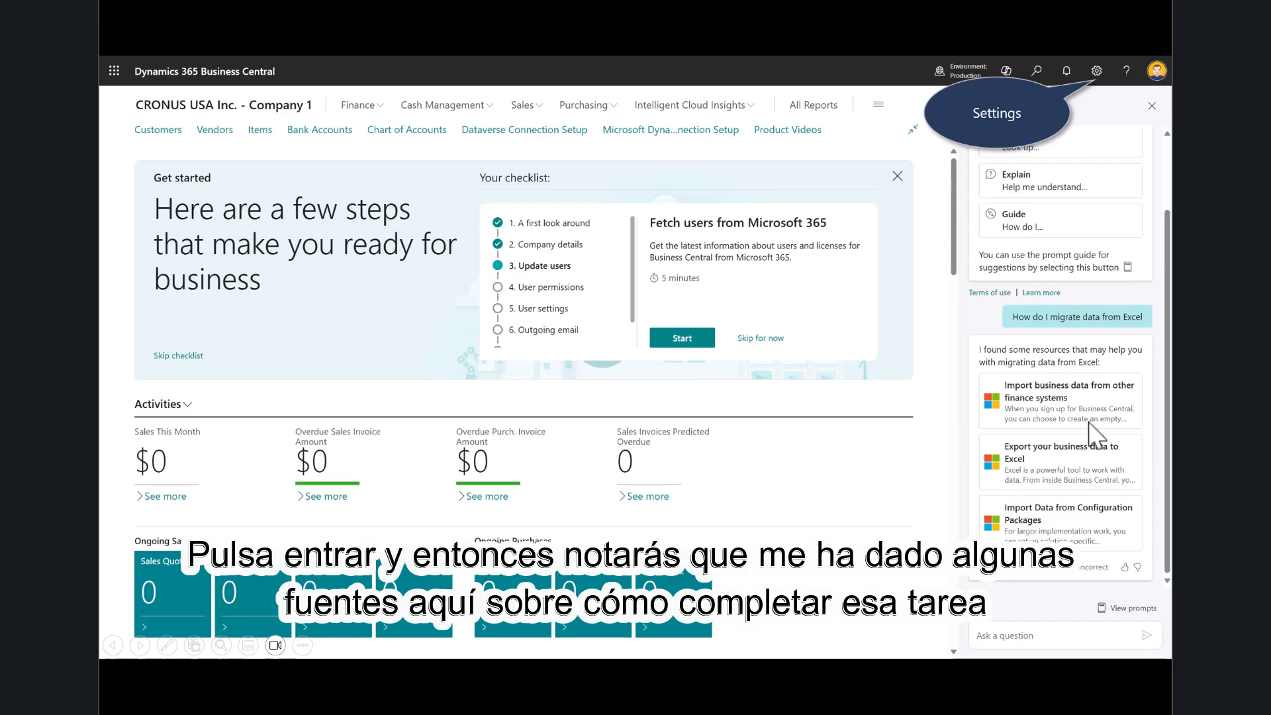
Expand all groups of the assisted setup list and open the "Set up sales tax" video from the general product videos
{"action": "left_click", "coordinate": [1098, 73]}
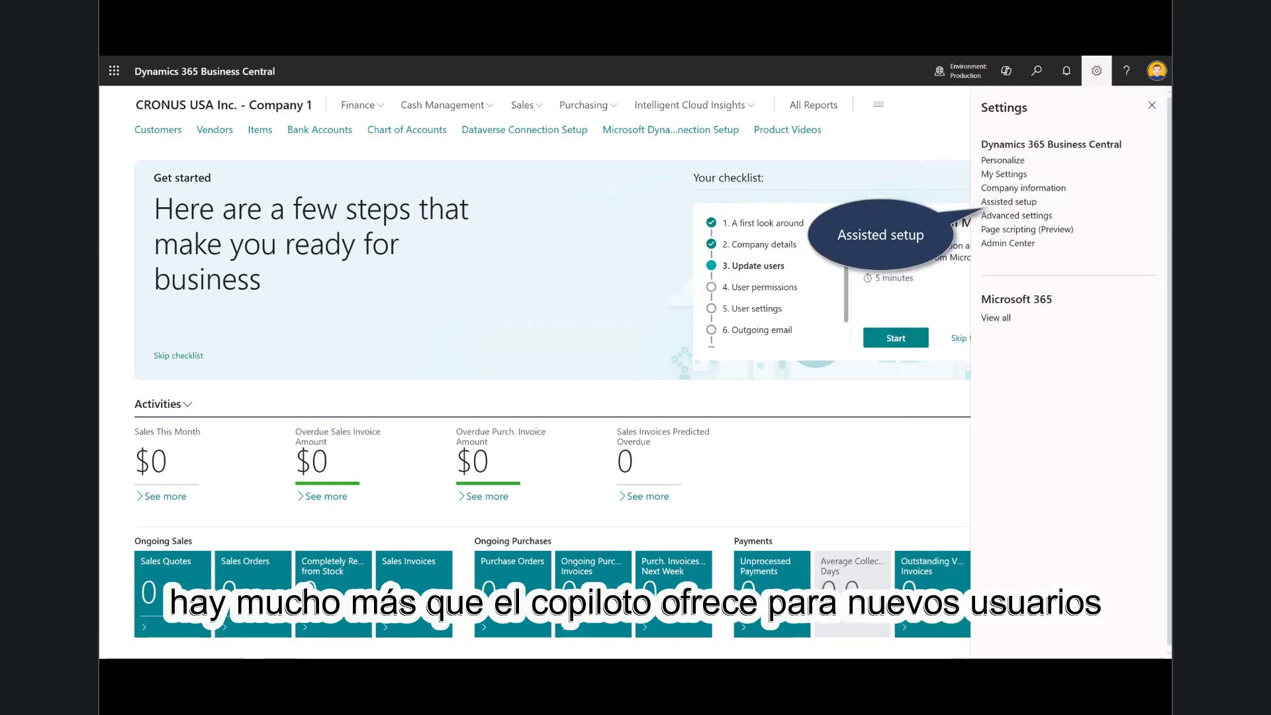
{"action": "left_click", "coordinate": [1007, 203]}
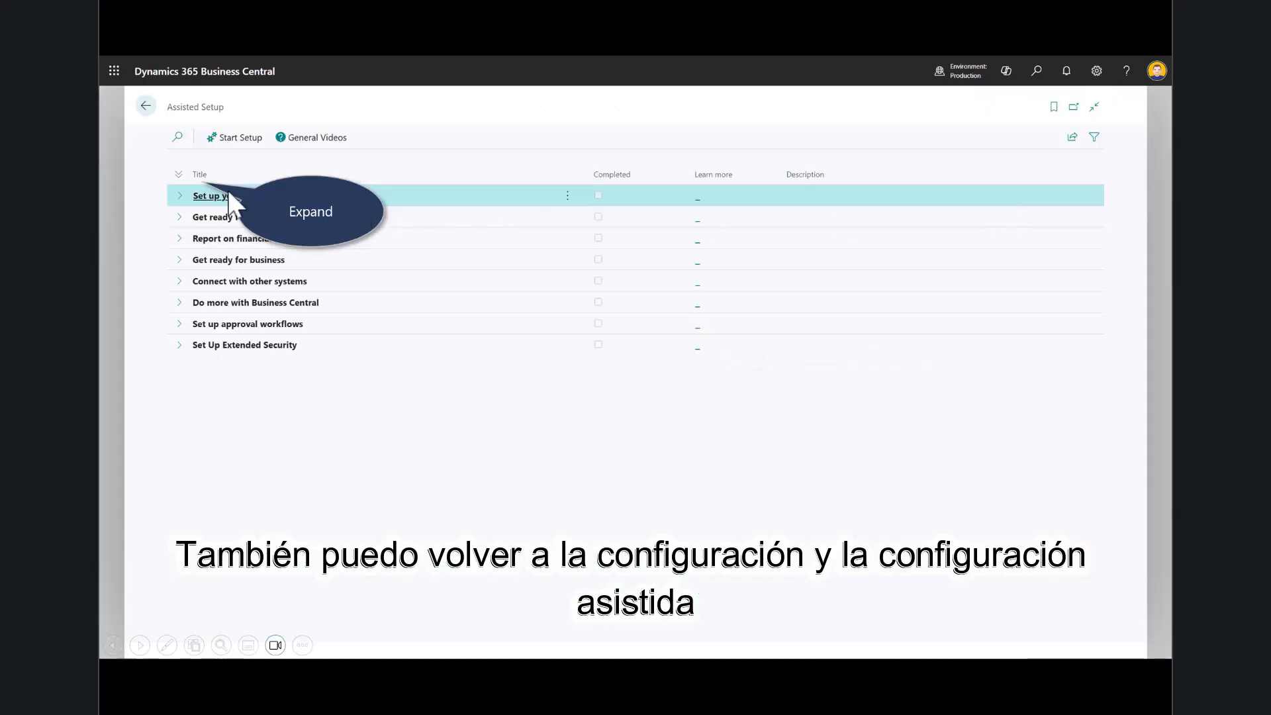
{"action": "left_click", "coordinate": [202, 185]}
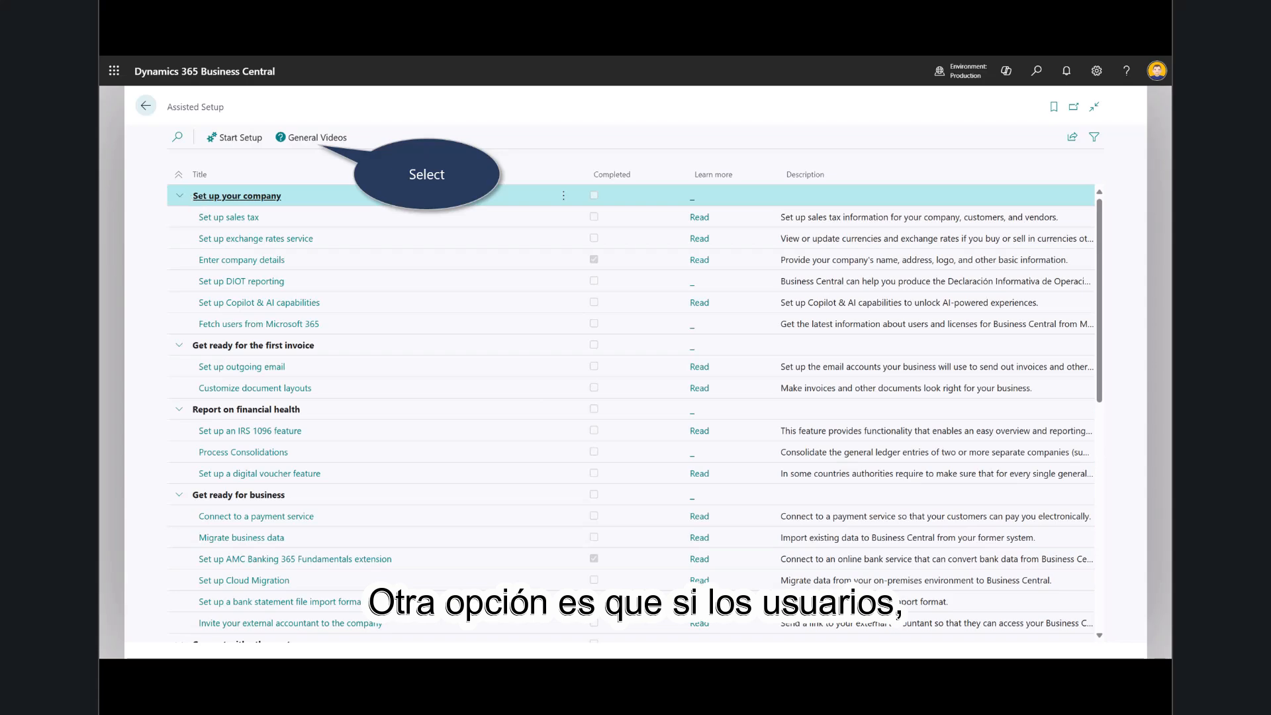
{"action": "left_click", "coordinate": [295, 141]}
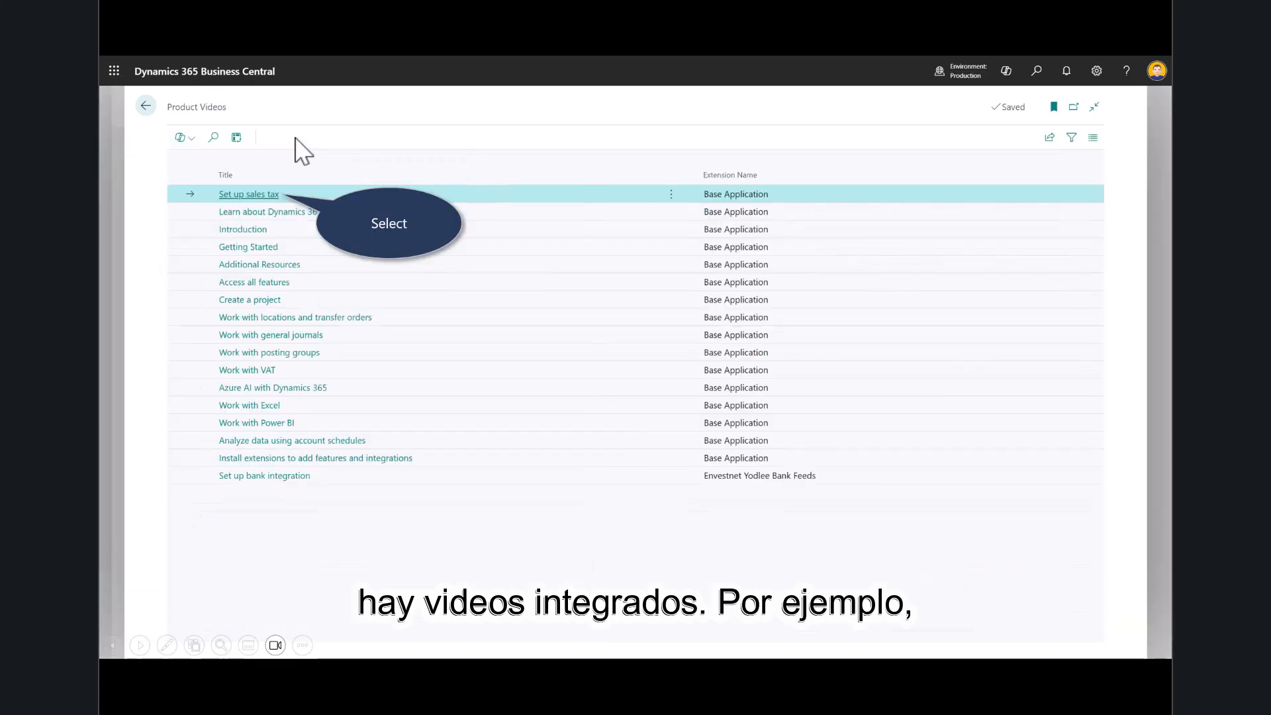
{"action": "left_click", "coordinate": [237, 194]}
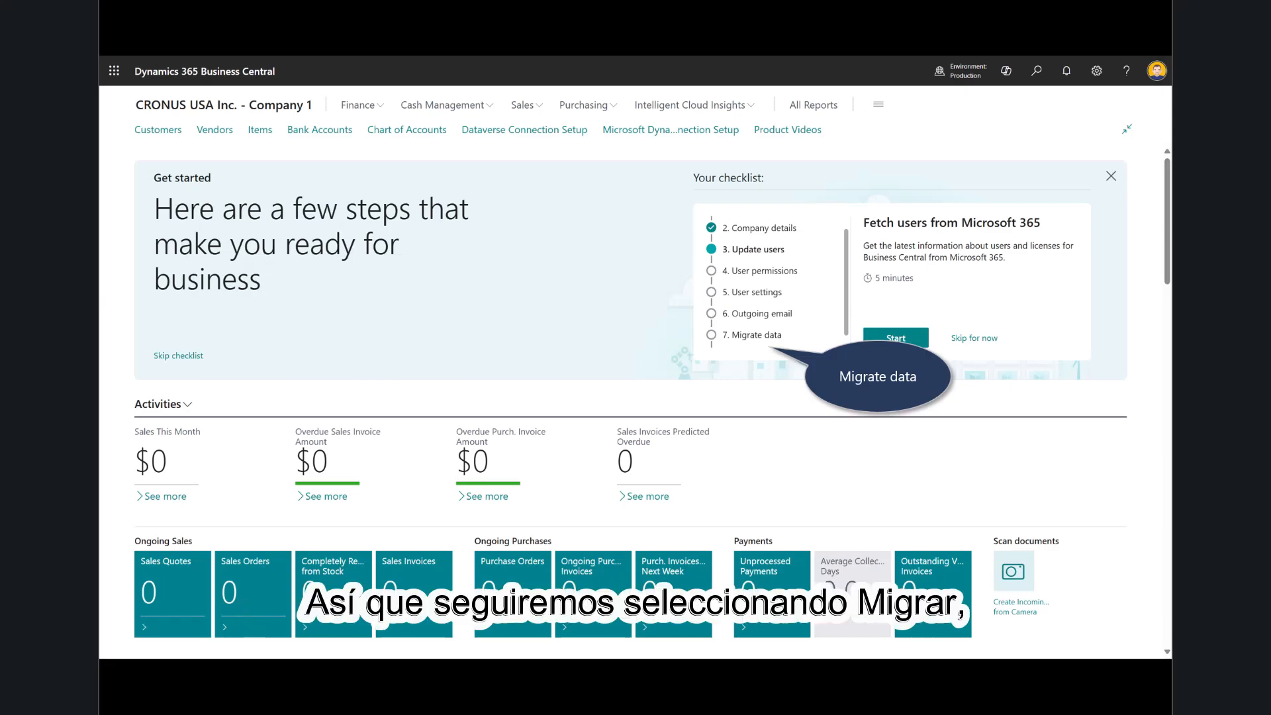
Start the checklist's Migrate data guide, choose Import from Excel as the data source and continue to the import instructions
{"action": "left_click", "coordinate": [746, 334]}
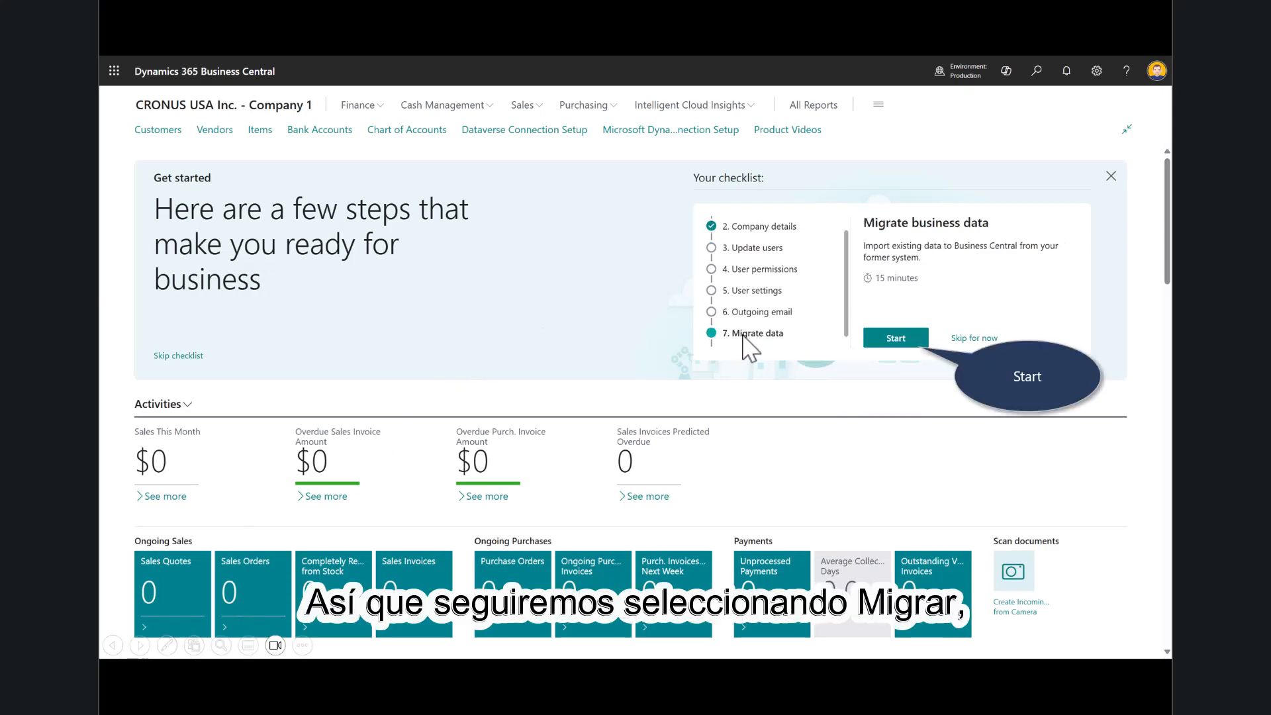
{"action": "left_click", "coordinate": [900, 340]}
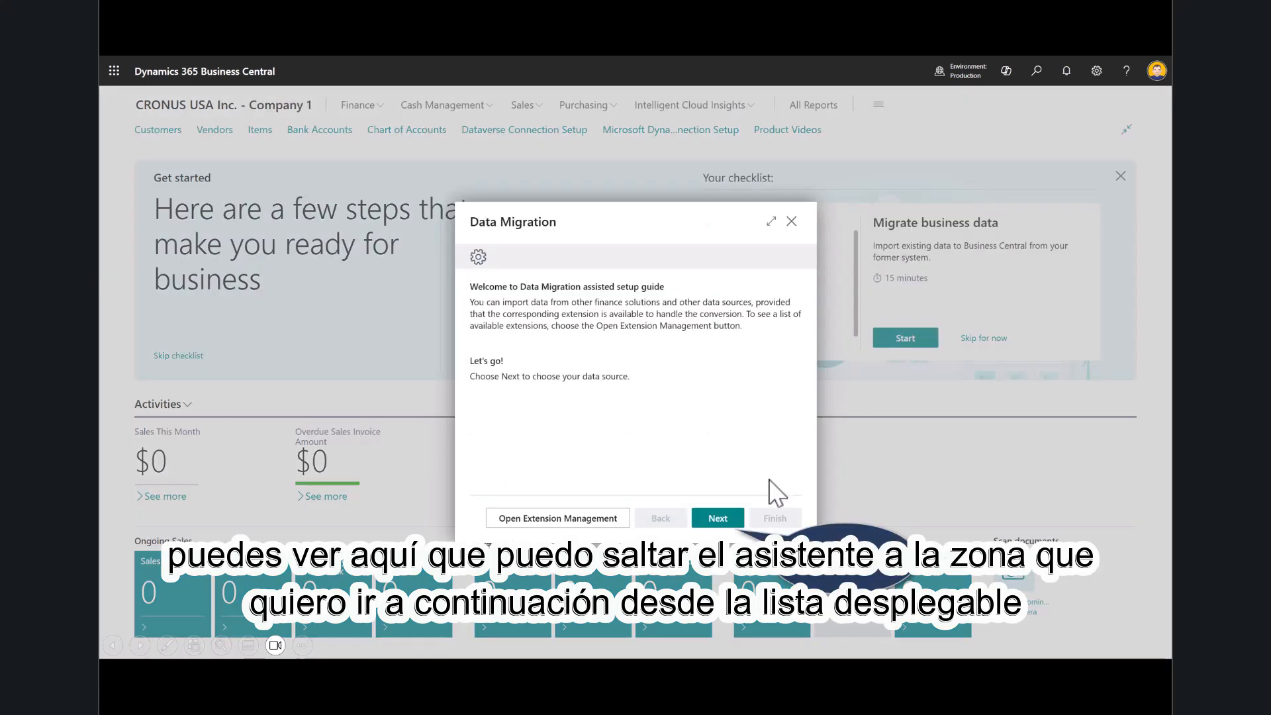
{"action": "left_click", "coordinate": [718, 519]}
{"action": "left_click", "coordinate": [782, 332]}
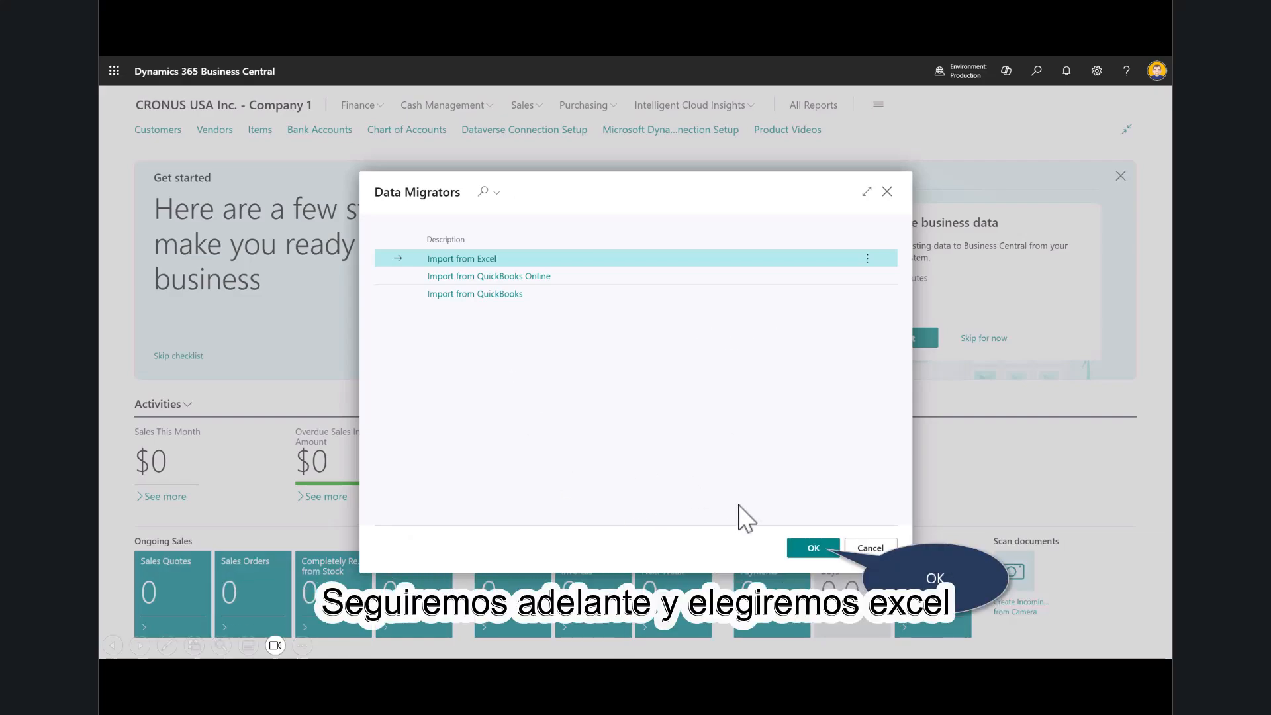
{"action": "left_click", "coordinate": [814, 550]}
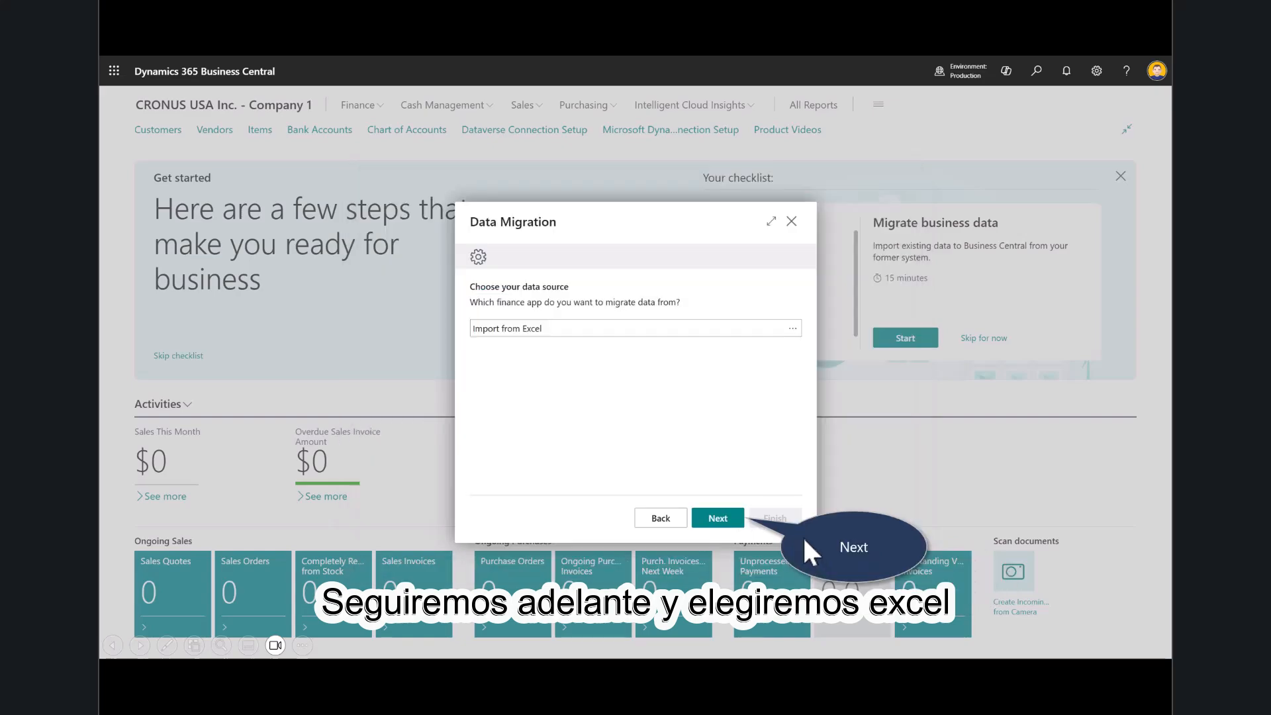
{"action": "left_click", "coordinate": [733, 516]}
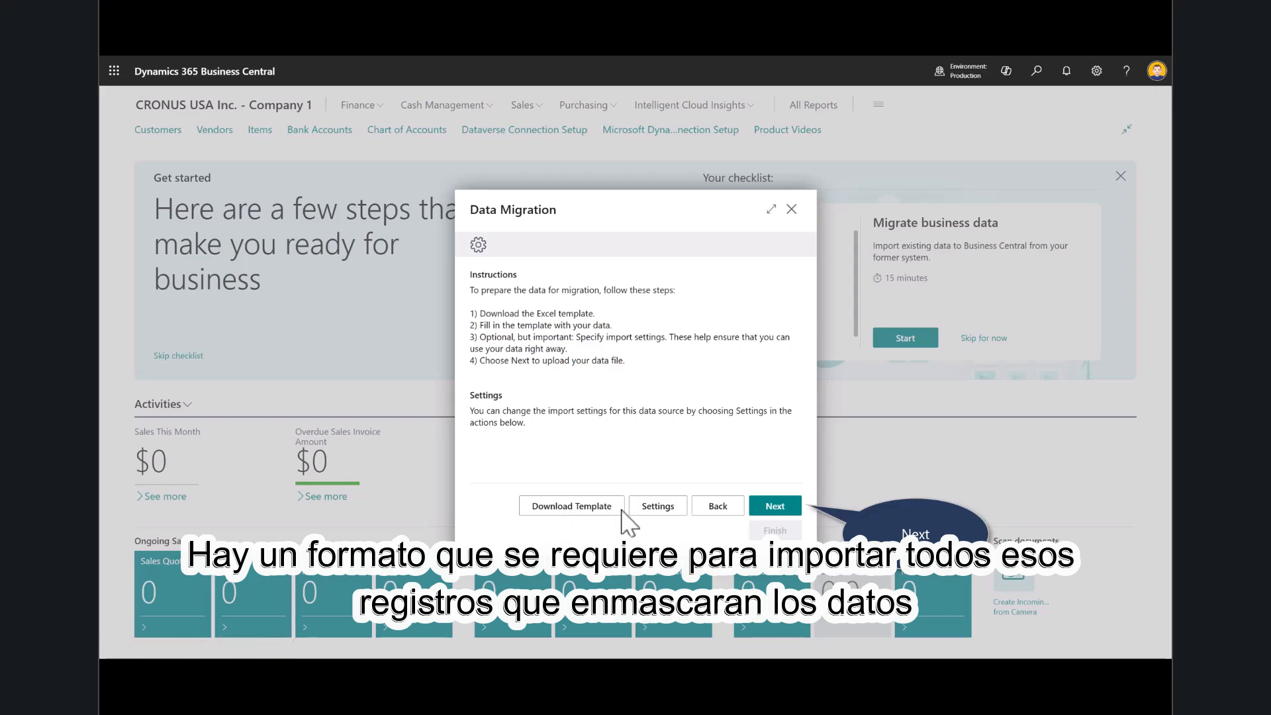
Upload the filled-in DataImport_Dynamics Excel workbook from the Downloads folder to the data migration guide
{"action": "left_click", "coordinate": [770, 506]}
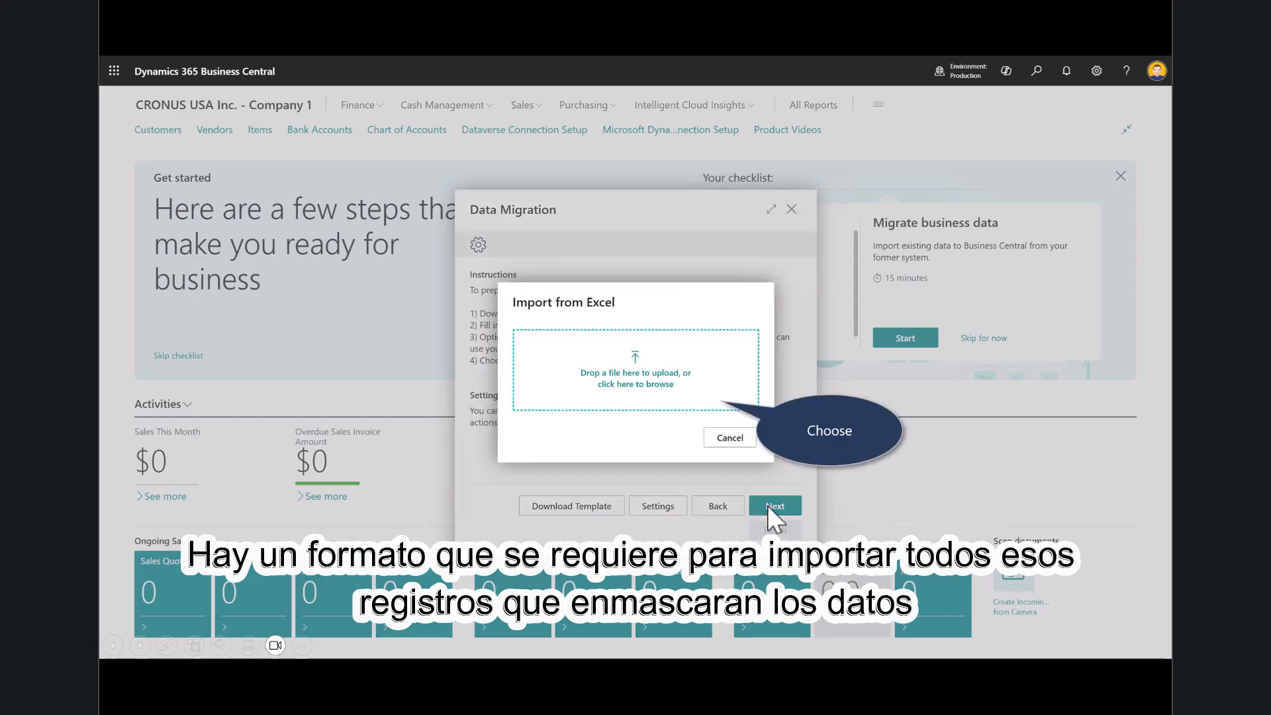
{"action": "left_click", "coordinate": [658, 375]}
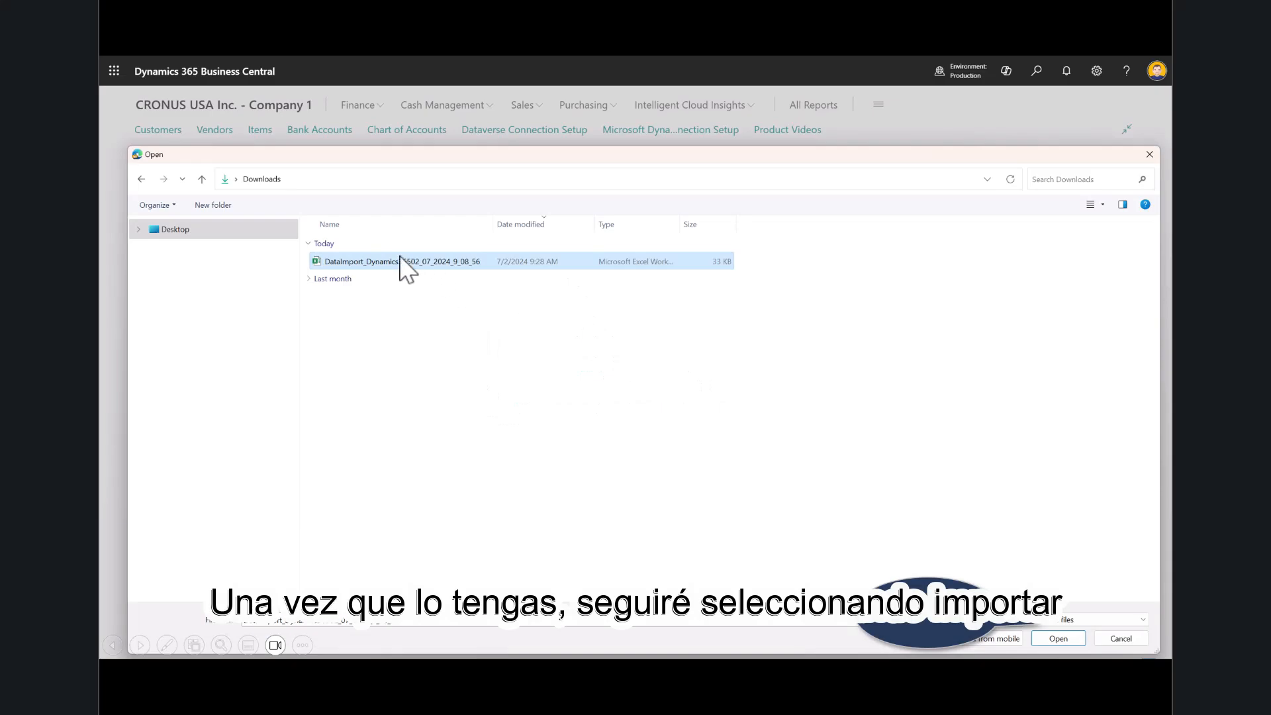
{"action": "left_click", "coordinate": [1053, 639]}
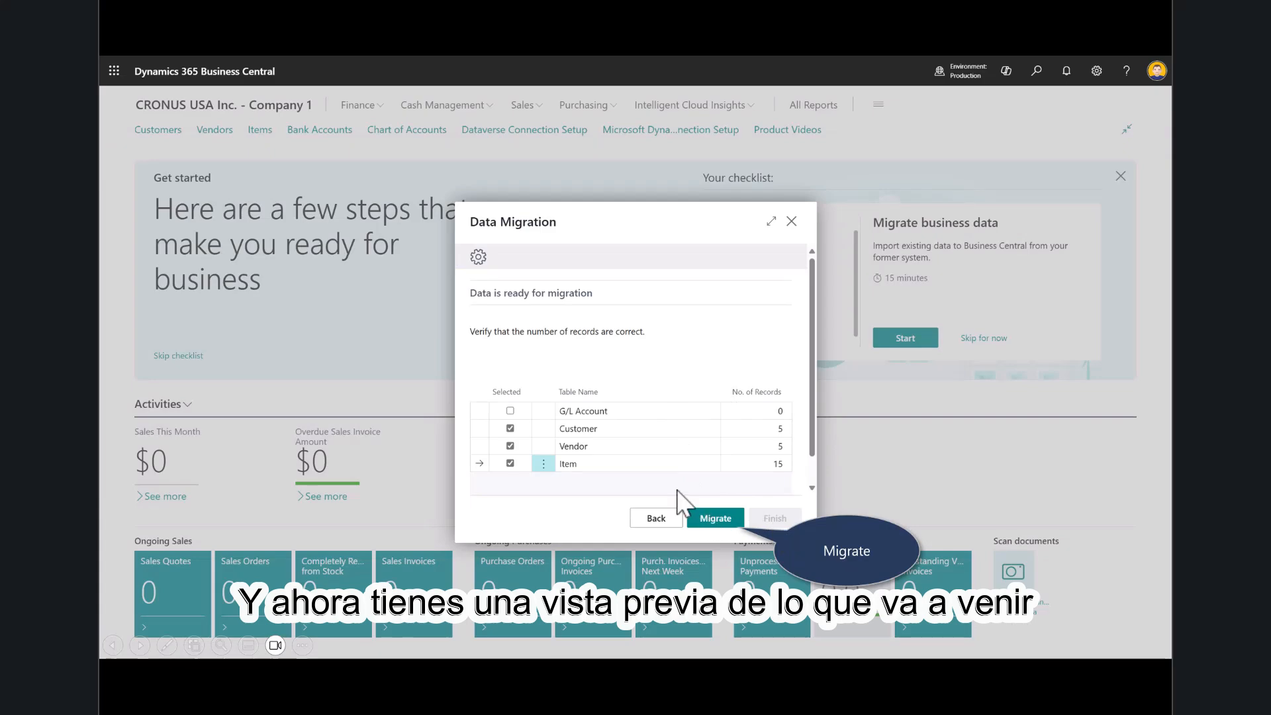
Migrate the selected Customer, Vendor and Item tables and finish the Data Migration guide
{"action": "left_click", "coordinate": [697, 525]}
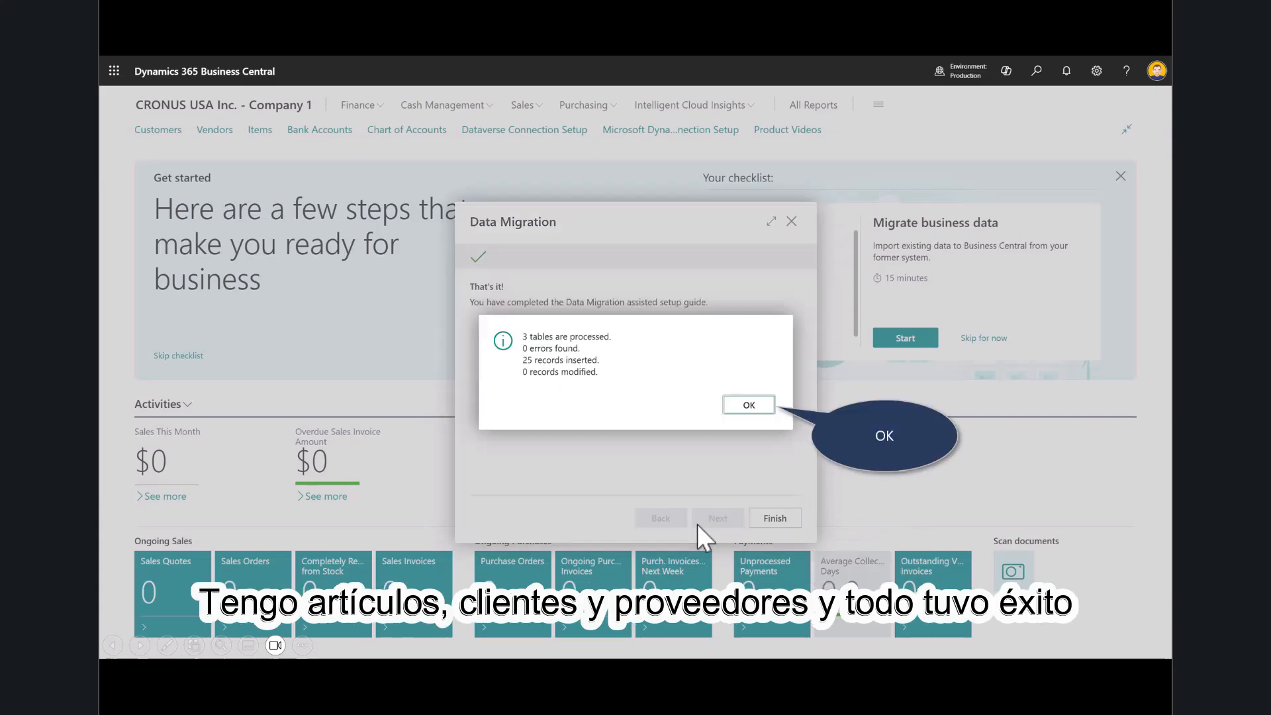
{"action": "left_click", "coordinate": [758, 406]}
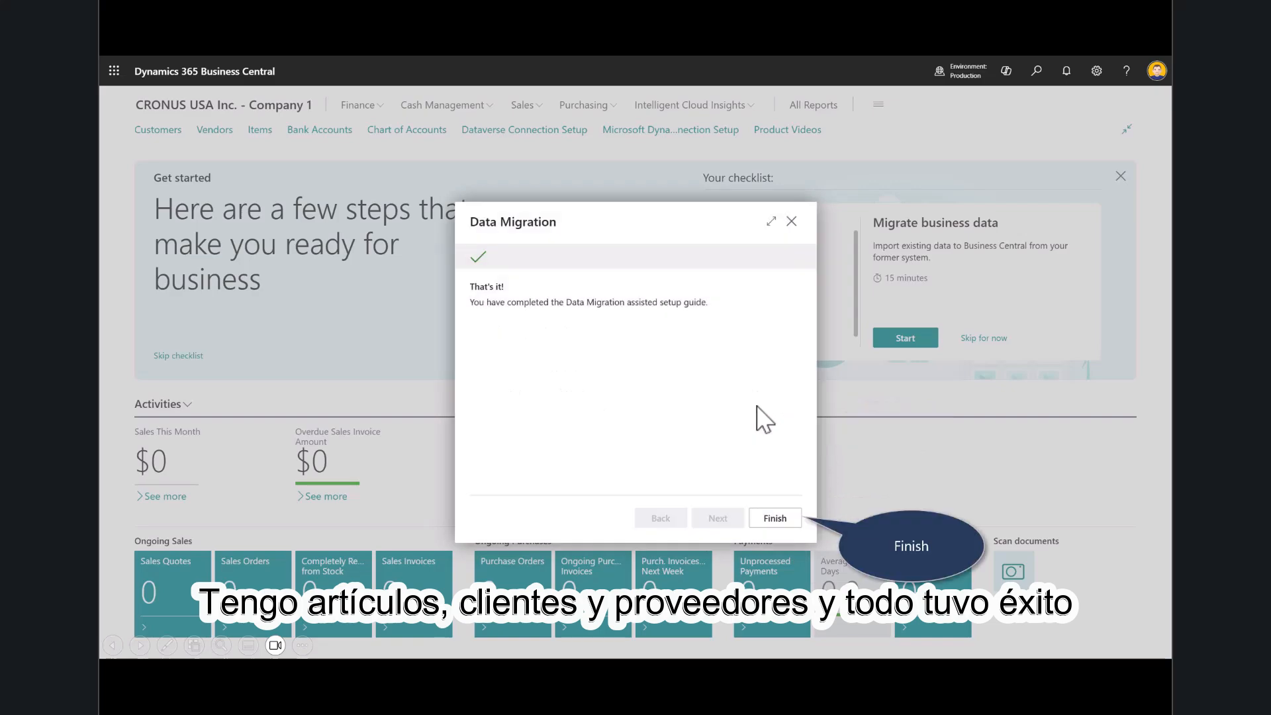
{"action": "left_click", "coordinate": [774, 519]}
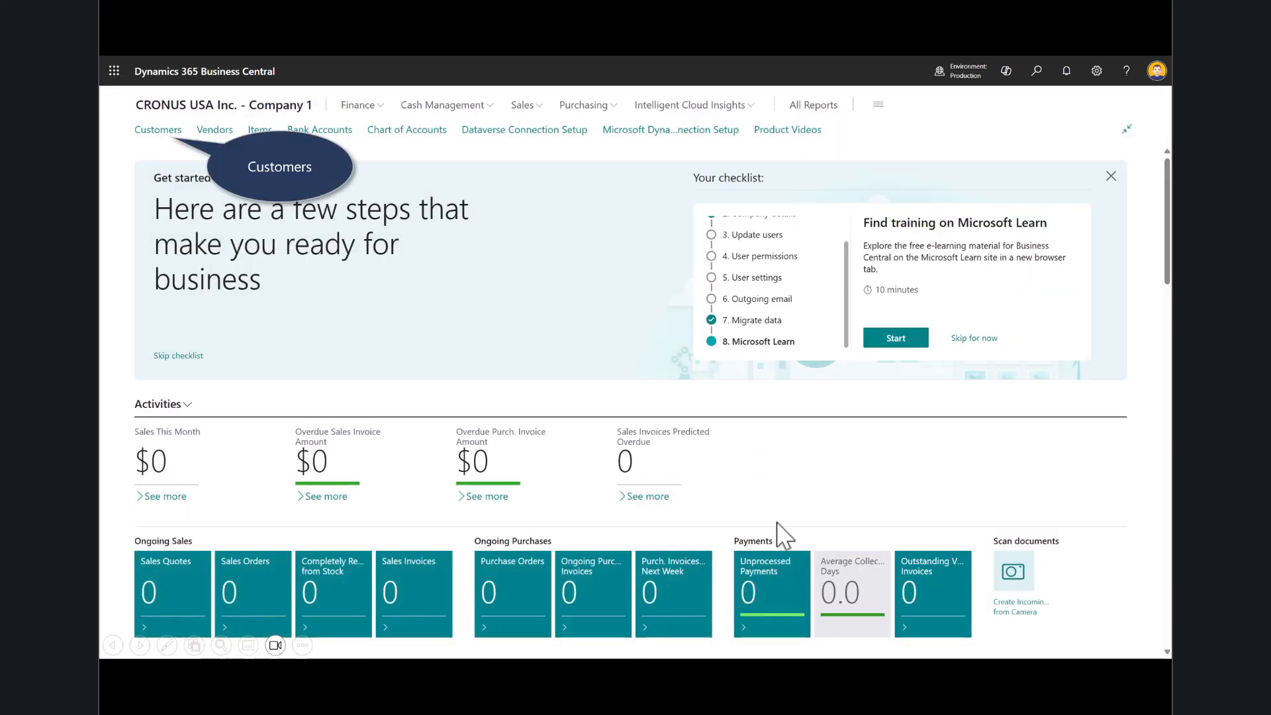
Review the imported records in the Customers and Items lists, and from the home page open the Vendors list
{"action": "left_click", "coordinate": [151, 131]}
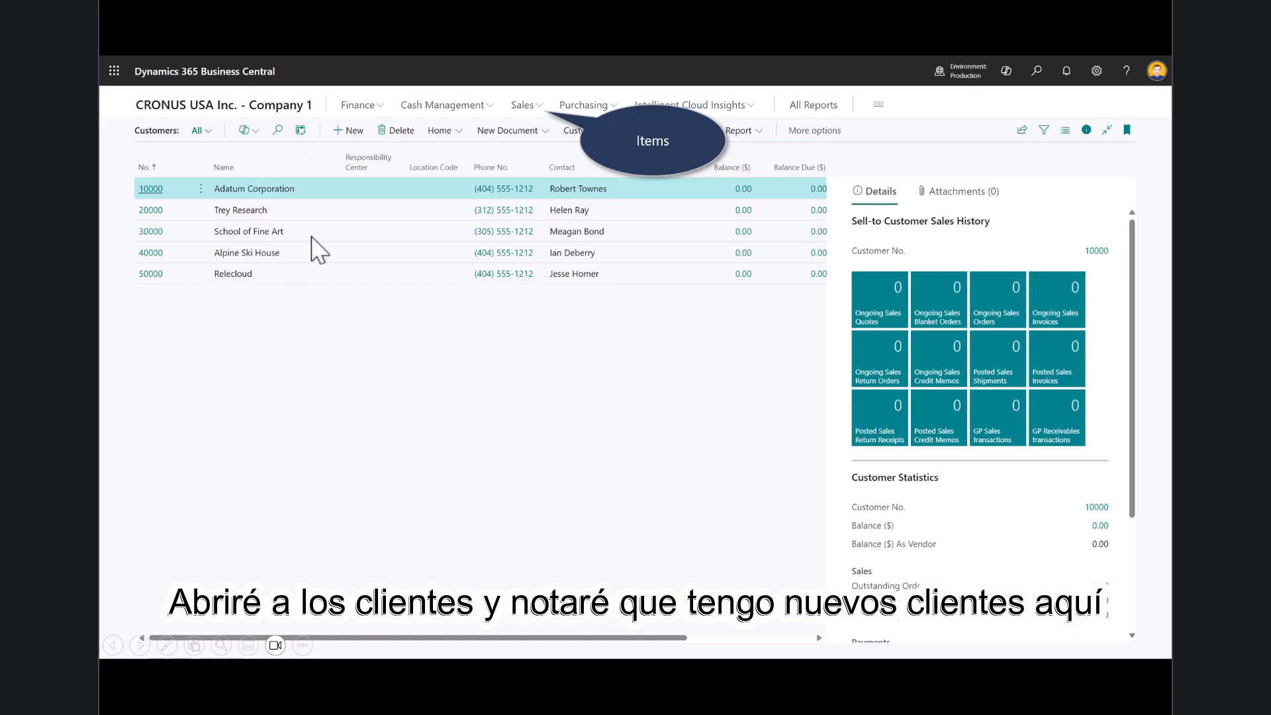
{"action": "left_click", "coordinate": [522, 107]}
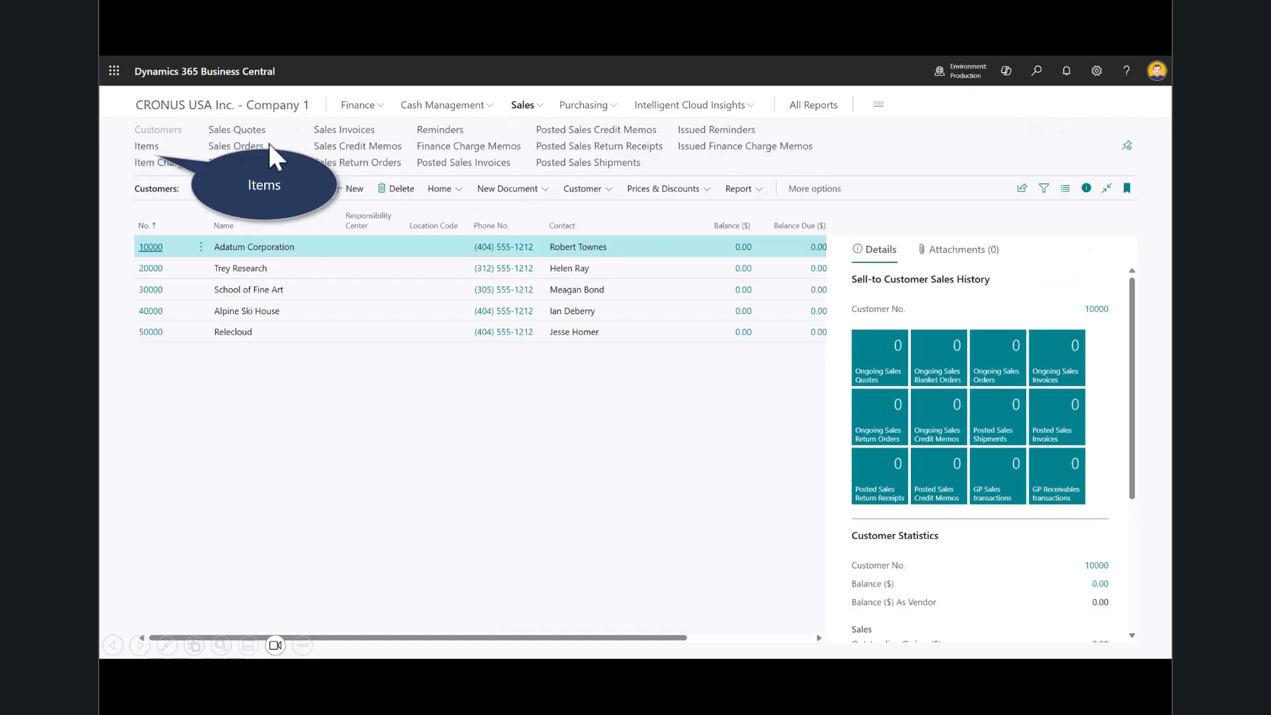
{"action": "left_click", "coordinate": [144, 147]}
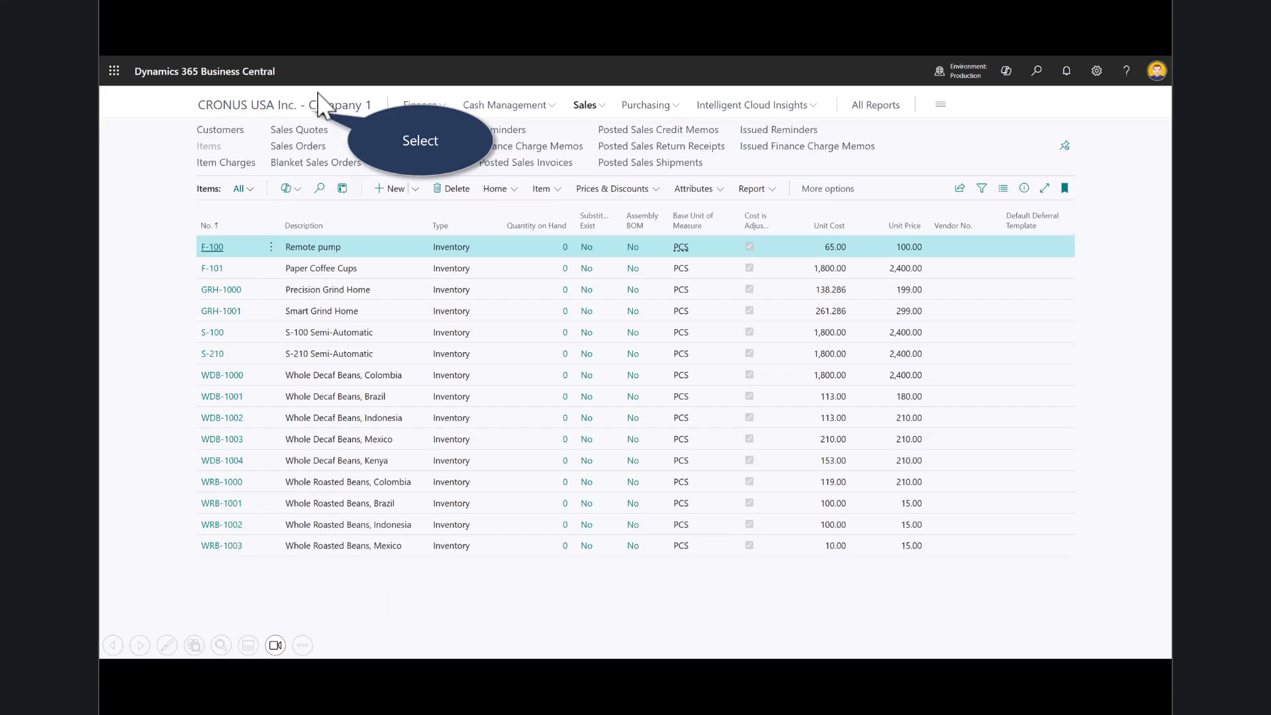
{"action": "left_click", "coordinate": [300, 107]}
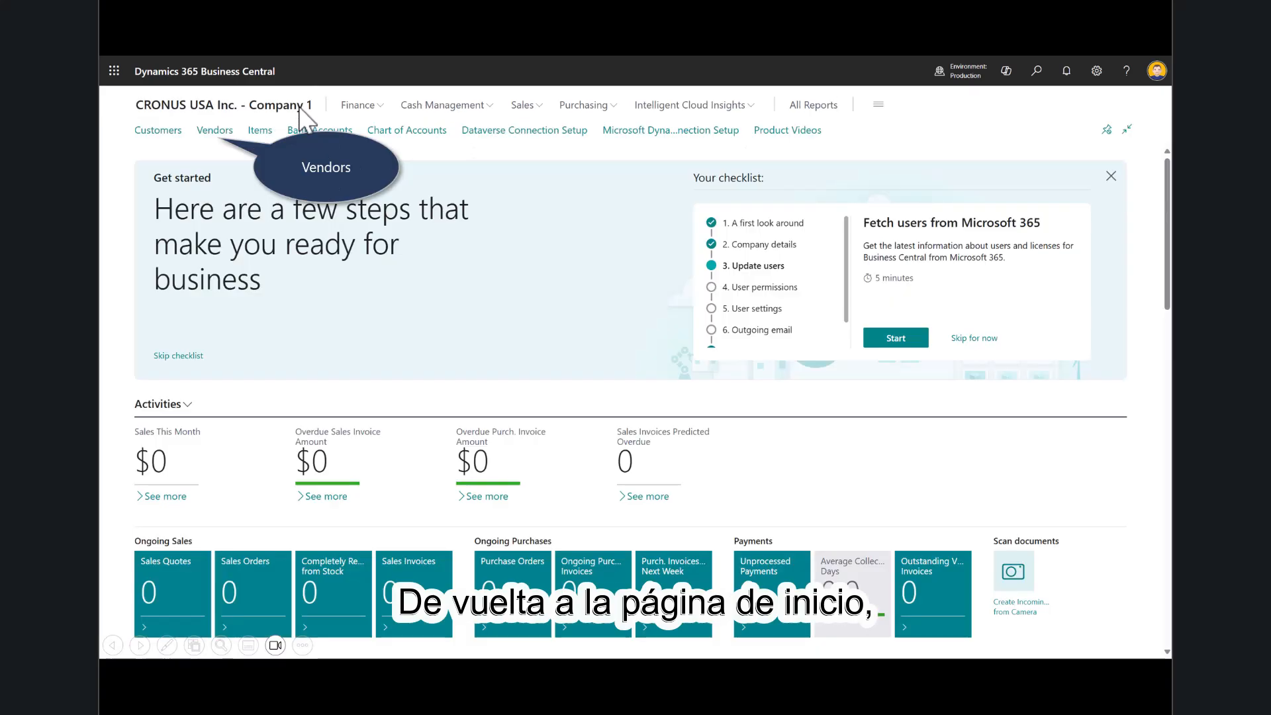
{"action": "left_click", "coordinate": [216, 132]}
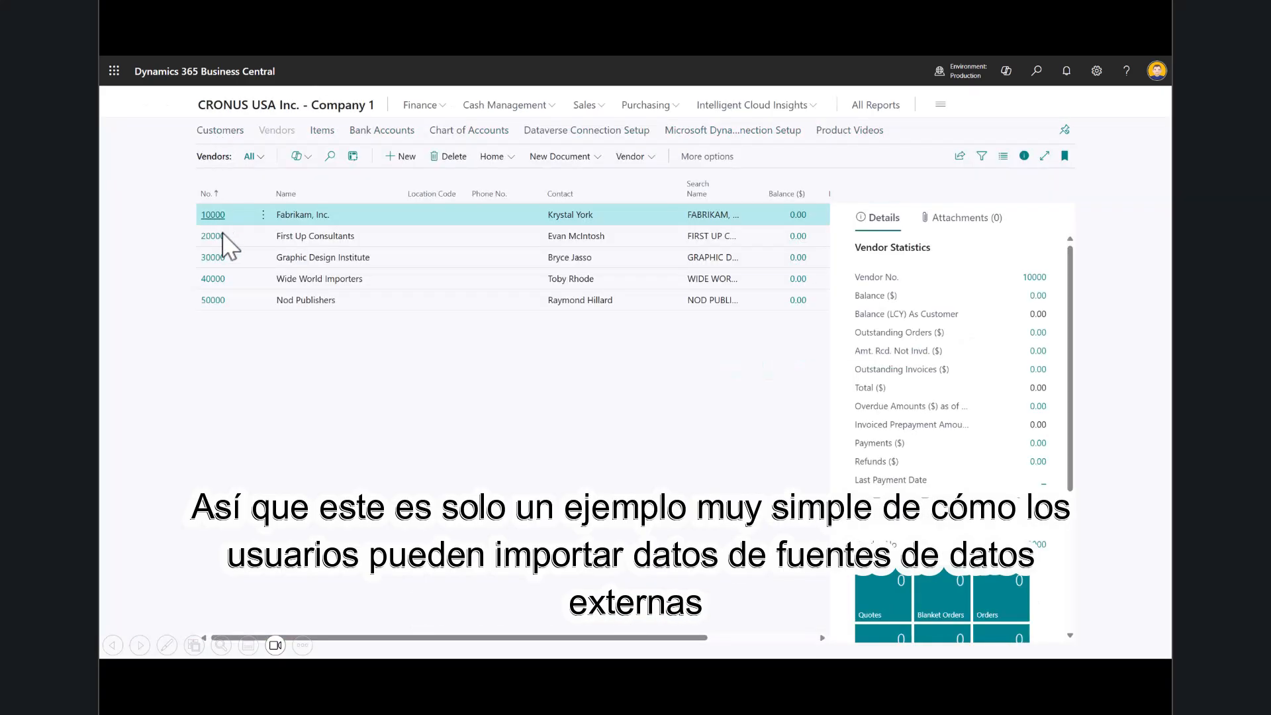